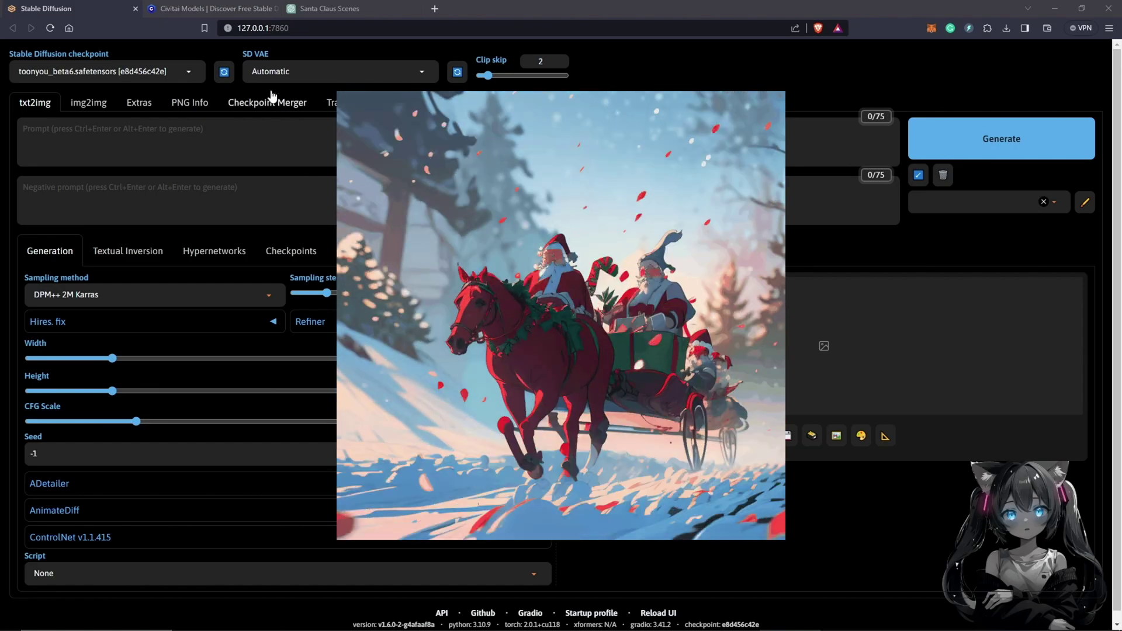
Open the ToonYou model page from the Civitai search results
{"action": "left_click", "coordinate": [201, 11]}
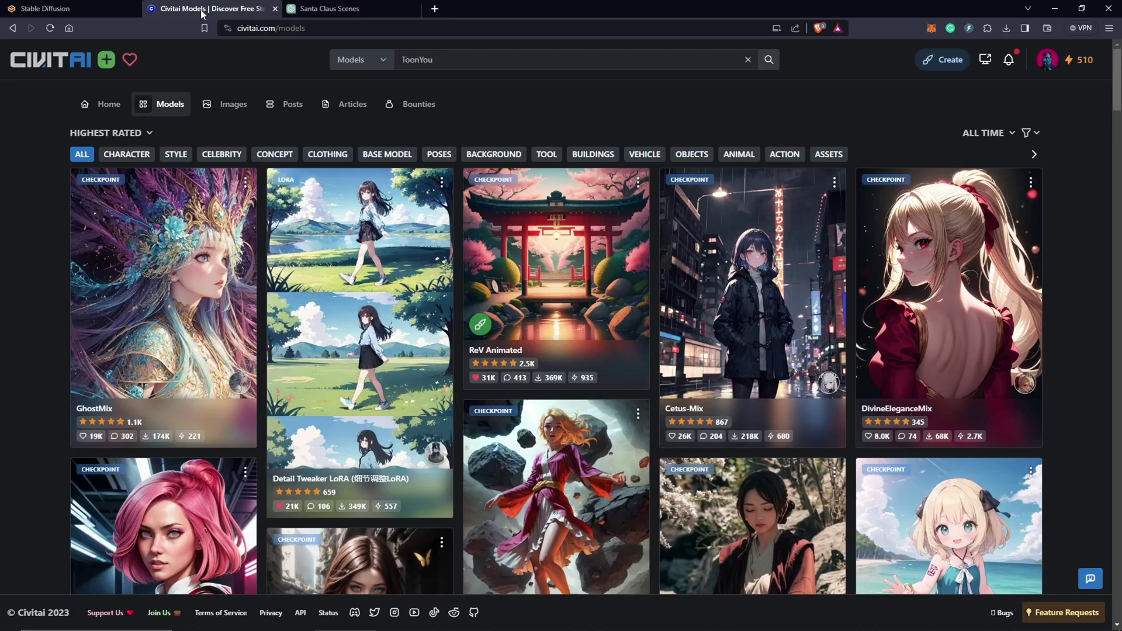
{"action": "left_click", "coordinate": [478, 65]}
{"action": "left_click", "coordinate": [497, 96]}
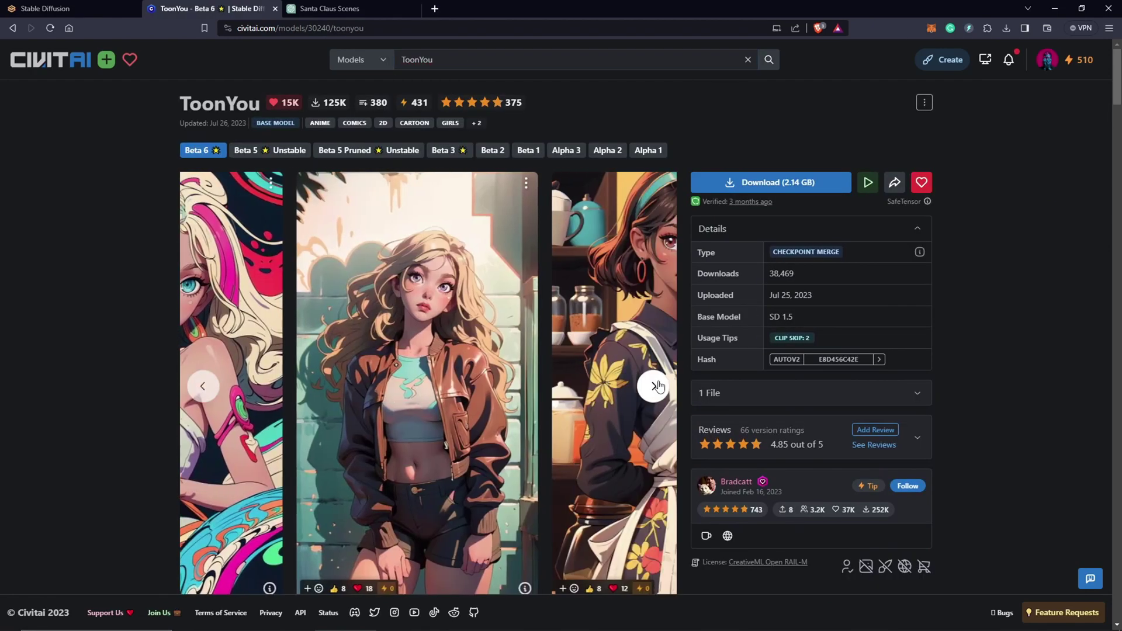
Page through the carousel to the guitarist example and copy its generation data
{"action": "left_click", "coordinate": [657, 380]}
{"action": "left_click", "coordinate": [656, 385]}
{"action": "left_click", "coordinate": [658, 389]}
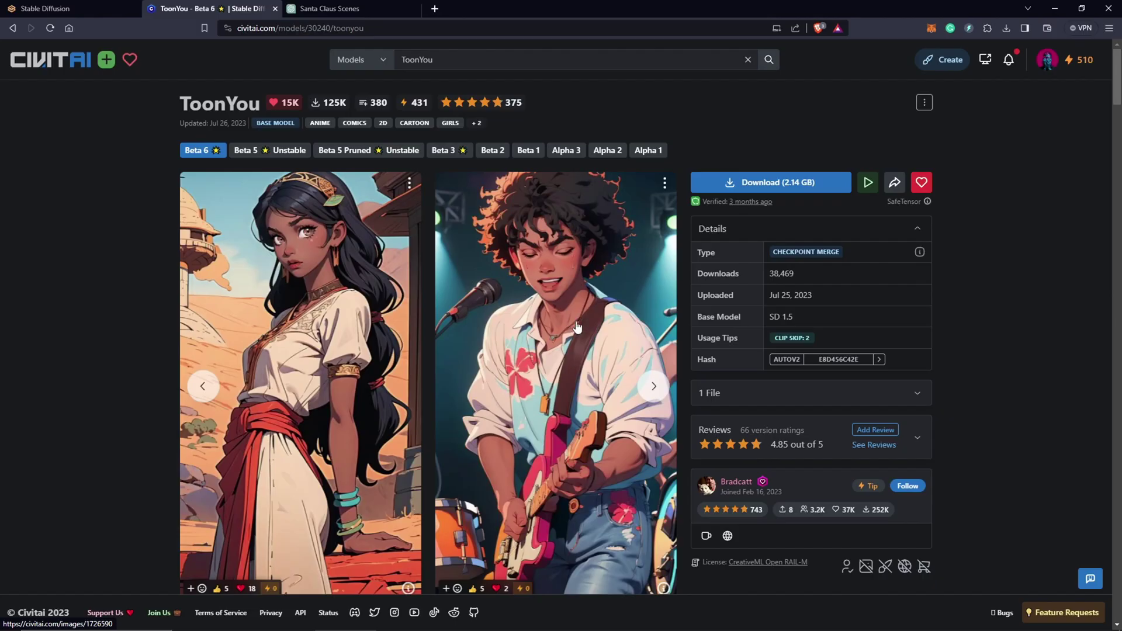
{"action": "left_click", "coordinate": [577, 324]}
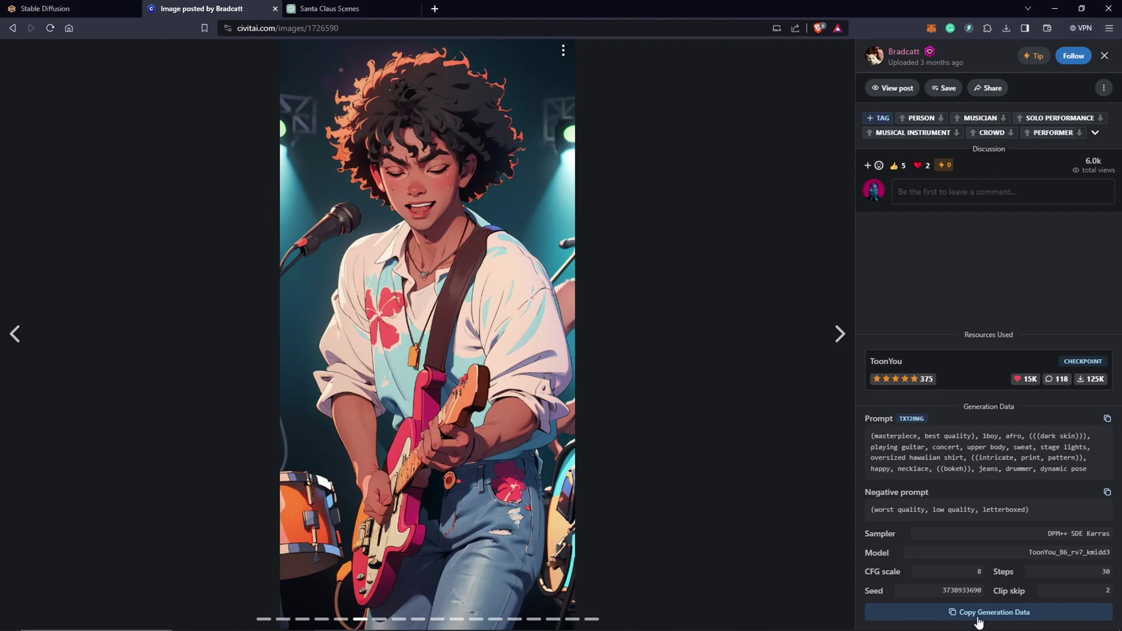
Paste the copied guitarist generation data into the empty txt2img prompt
{"action": "left_click", "coordinate": [87, 9]}
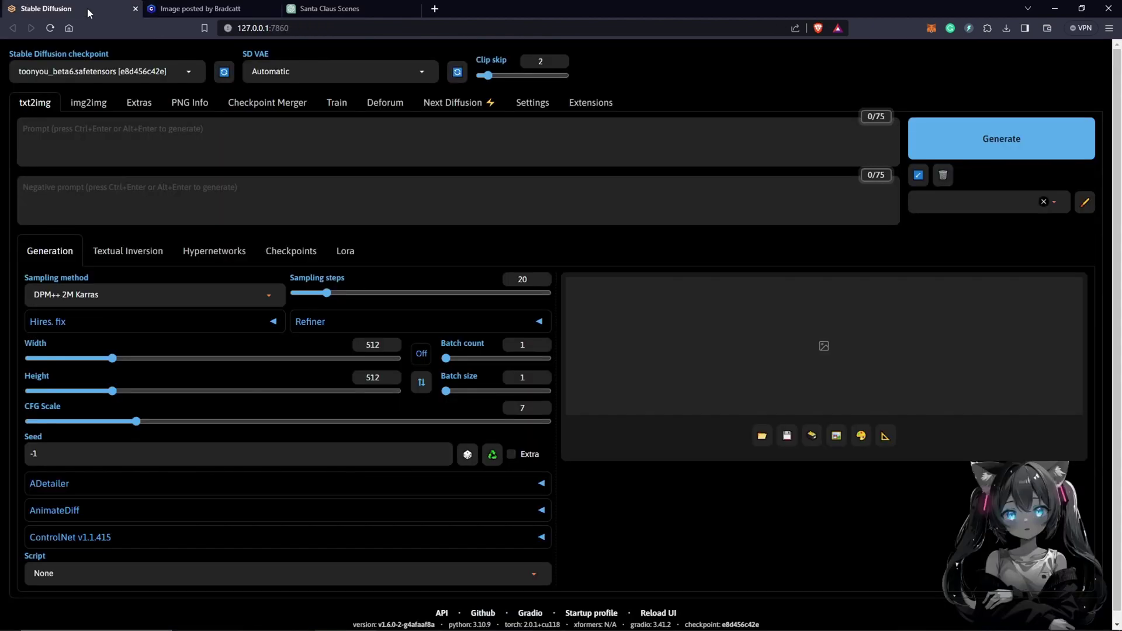
{"action": "right_click", "coordinate": [341, 138]}
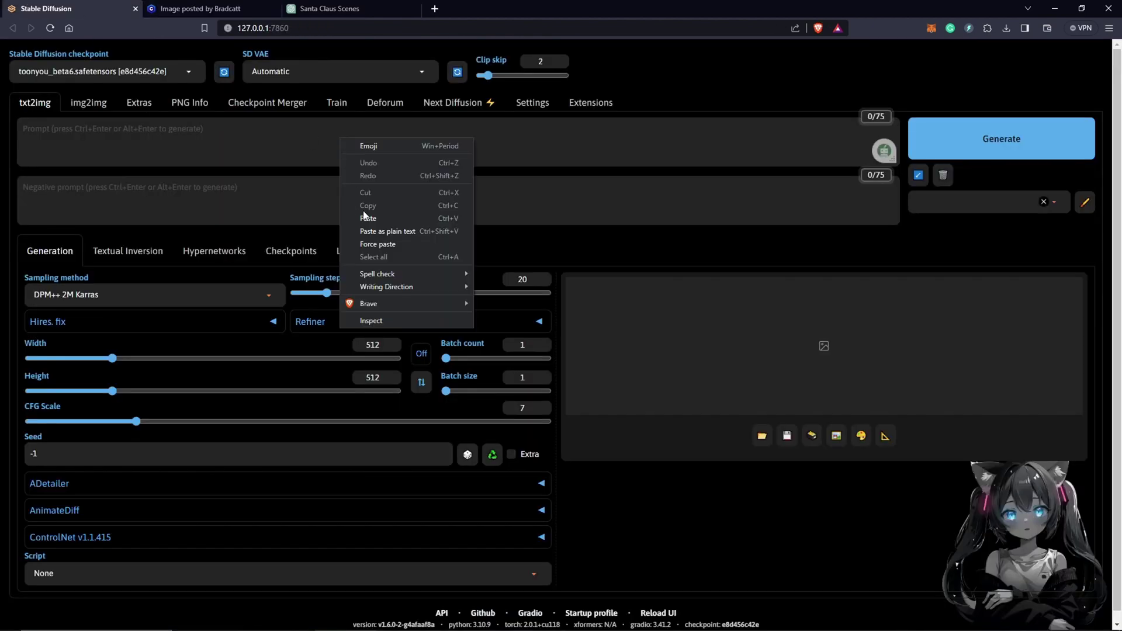
{"action": "left_click", "coordinate": [367, 219]}
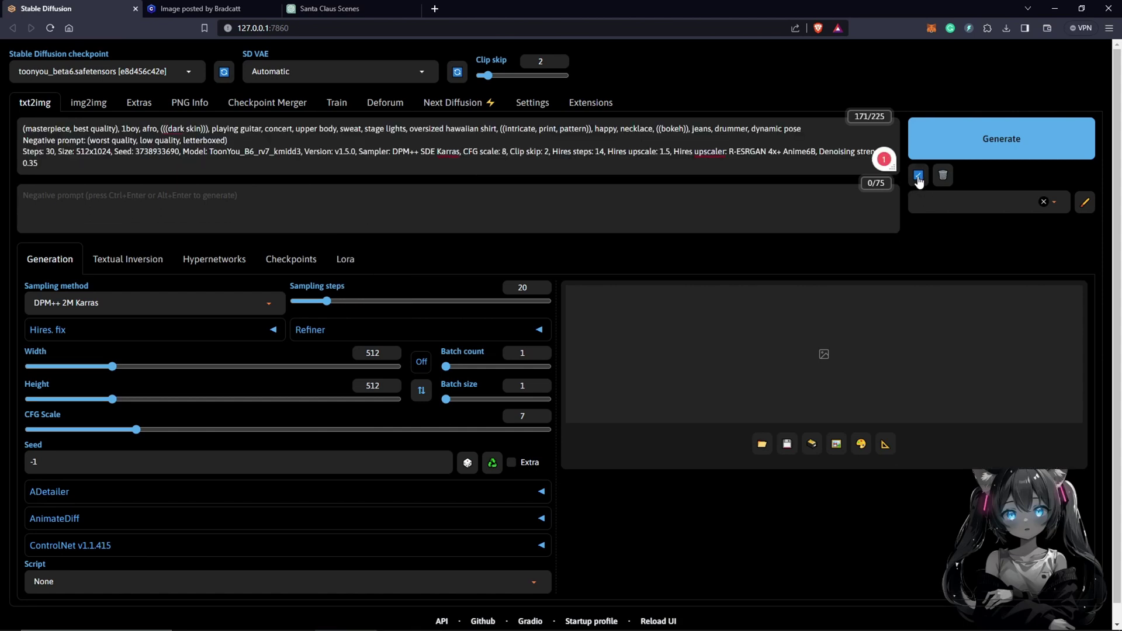
Apply the pasted parameters and generate the ToonYou guitarist image with hires fix
{"action": "left_click", "coordinate": [760, 159]}
{"action": "left_click", "coordinate": [919, 176]}
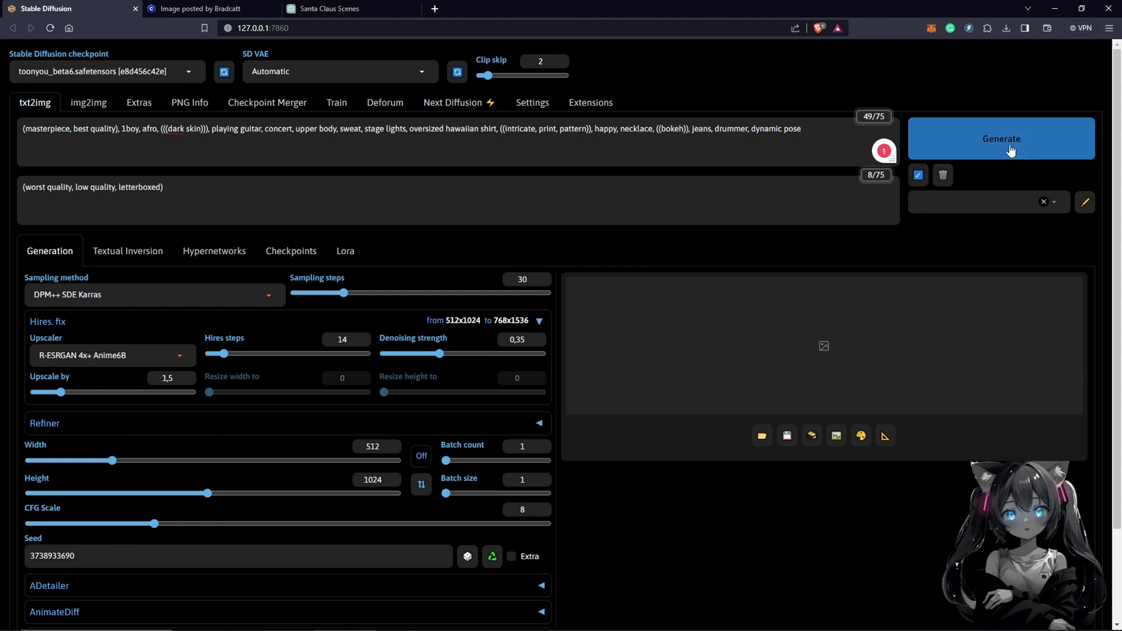
{"action": "left_click", "coordinate": [1008, 149]}
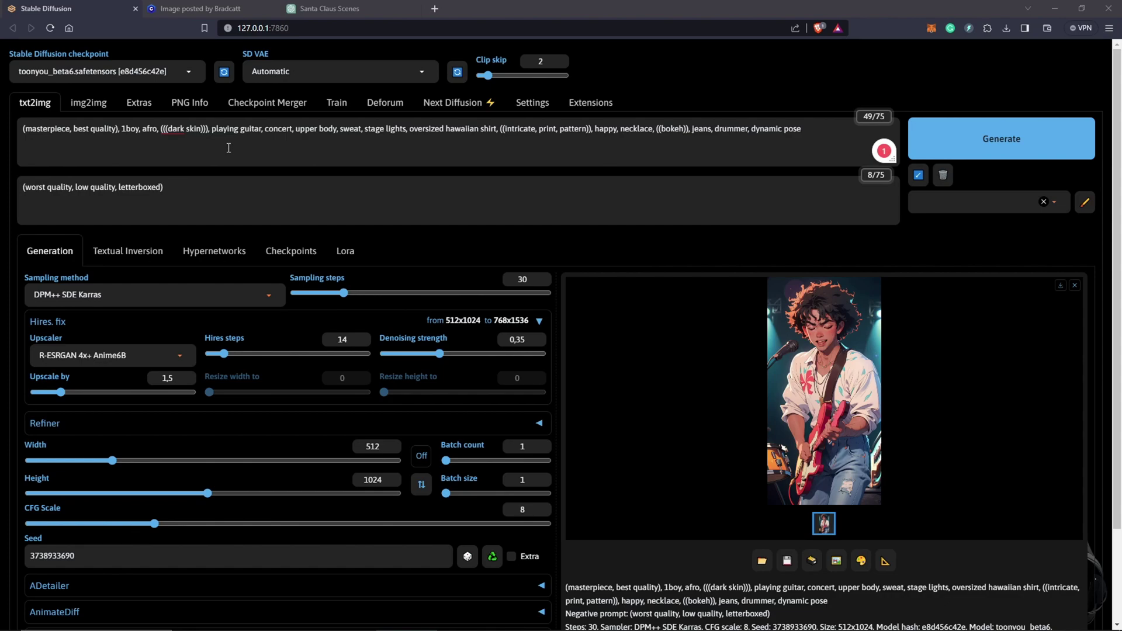
{"action": "left_click", "coordinate": [339, 10]}
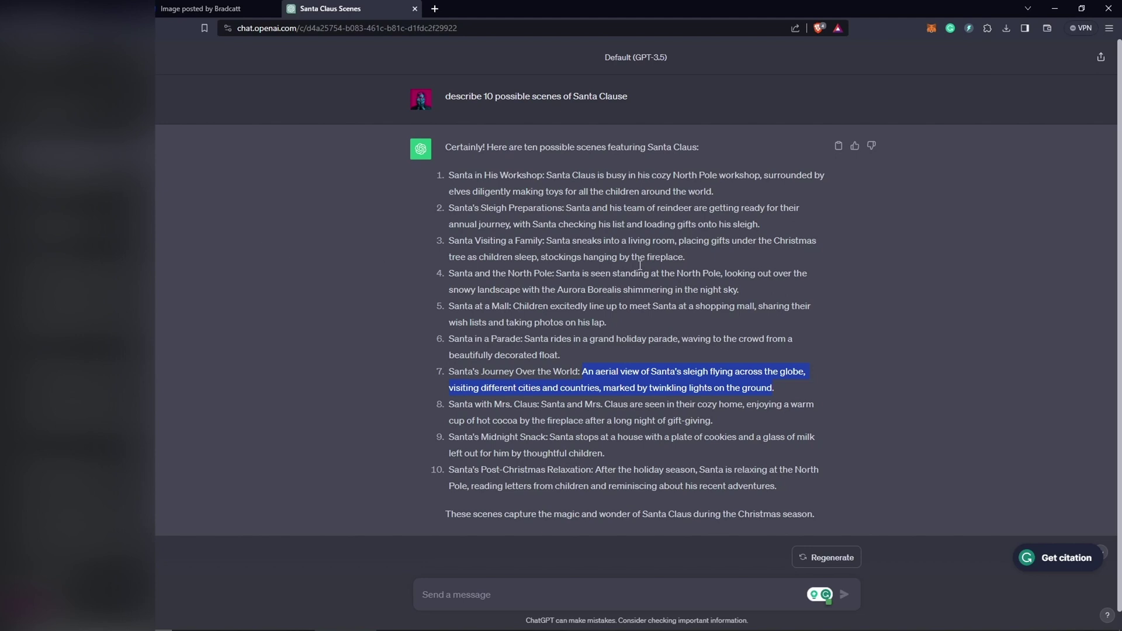
Copy scene 7's phrase 'An aerial view of Santa's sleigh flying across the globe' from ChatGPT
{"action": "left_click", "coordinate": [586, 372]}
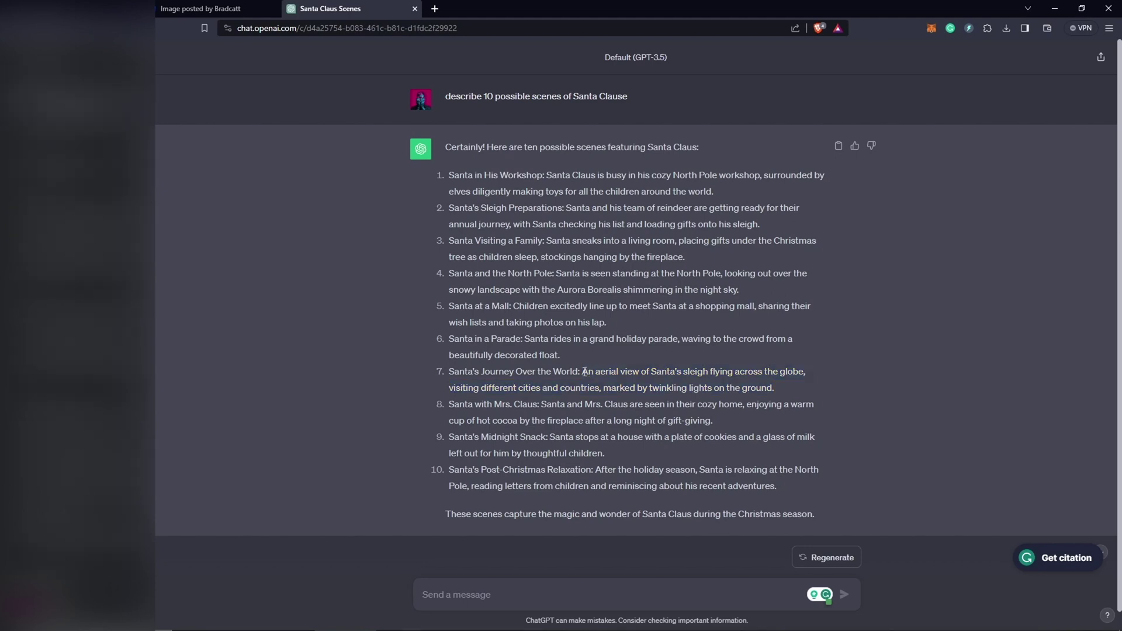
{"action": "left_click_drag", "start_coordinate": [583, 372], "coordinate": [802, 375]}
{"action": "key", "text": "ctrl+c"}
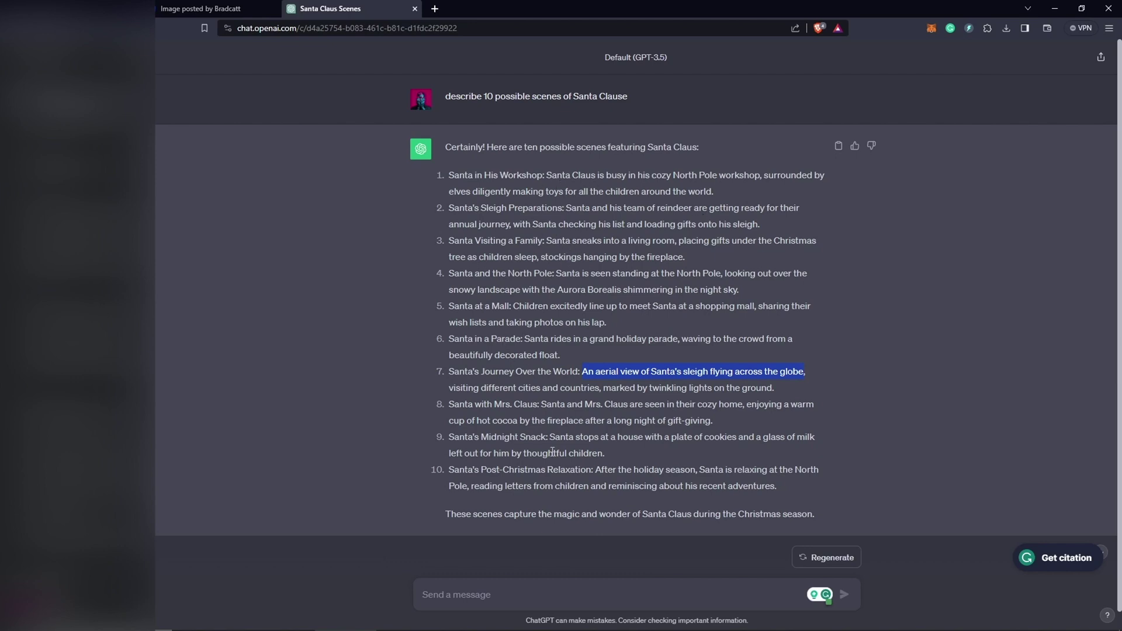
{"action": "left_click", "coordinate": [85, 9]}
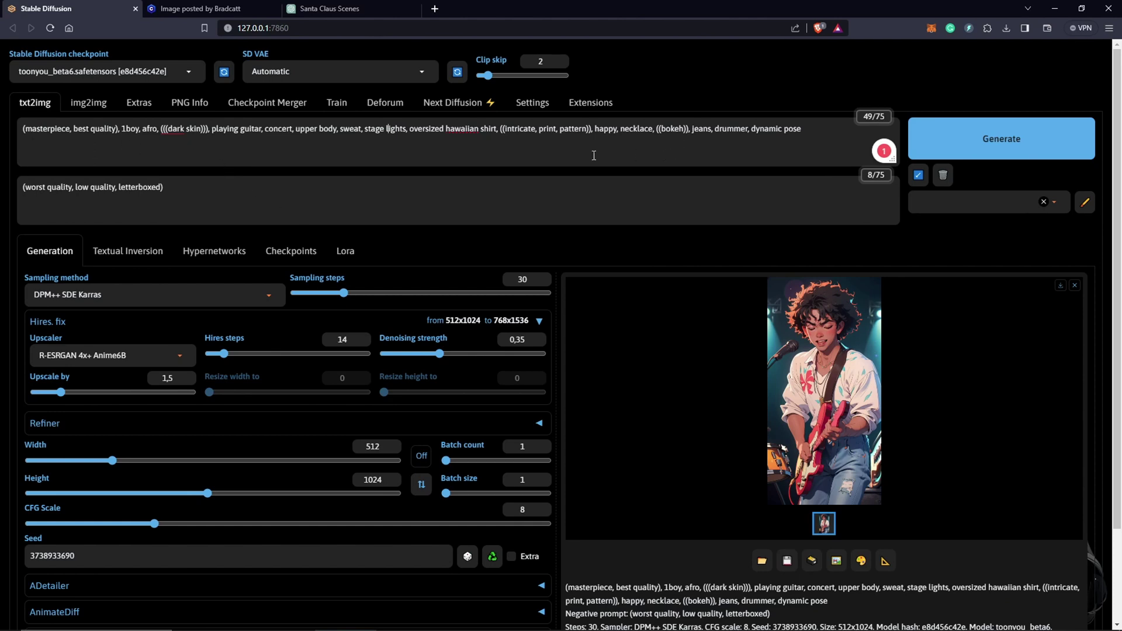
{"action": "left_click", "coordinate": [347, 9]}
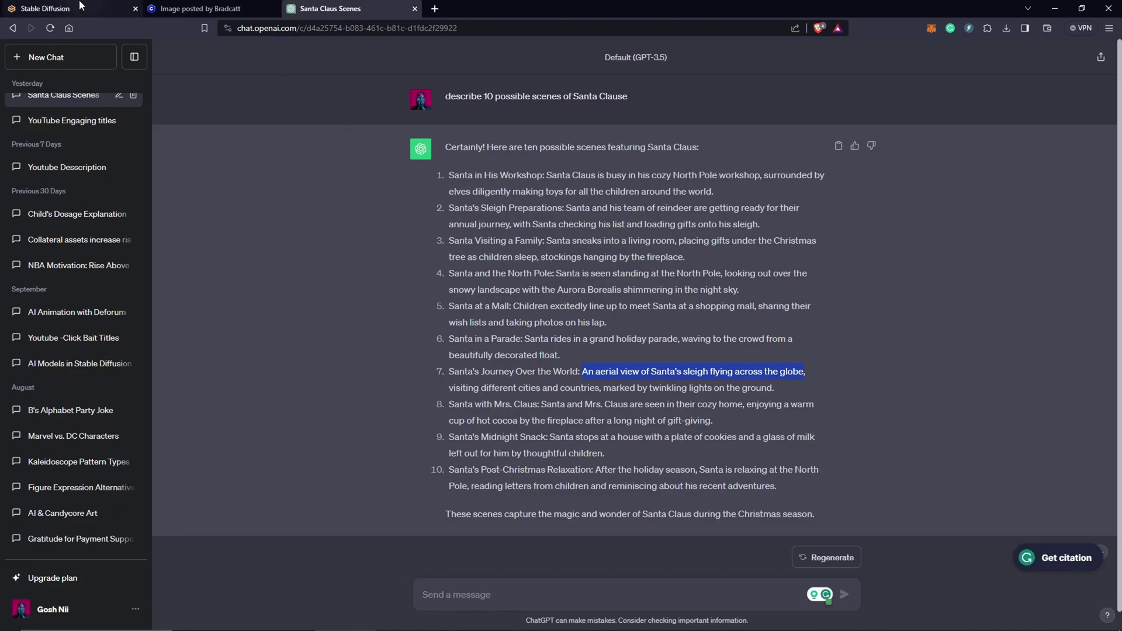
{"action": "left_click", "coordinate": [81, 7]}
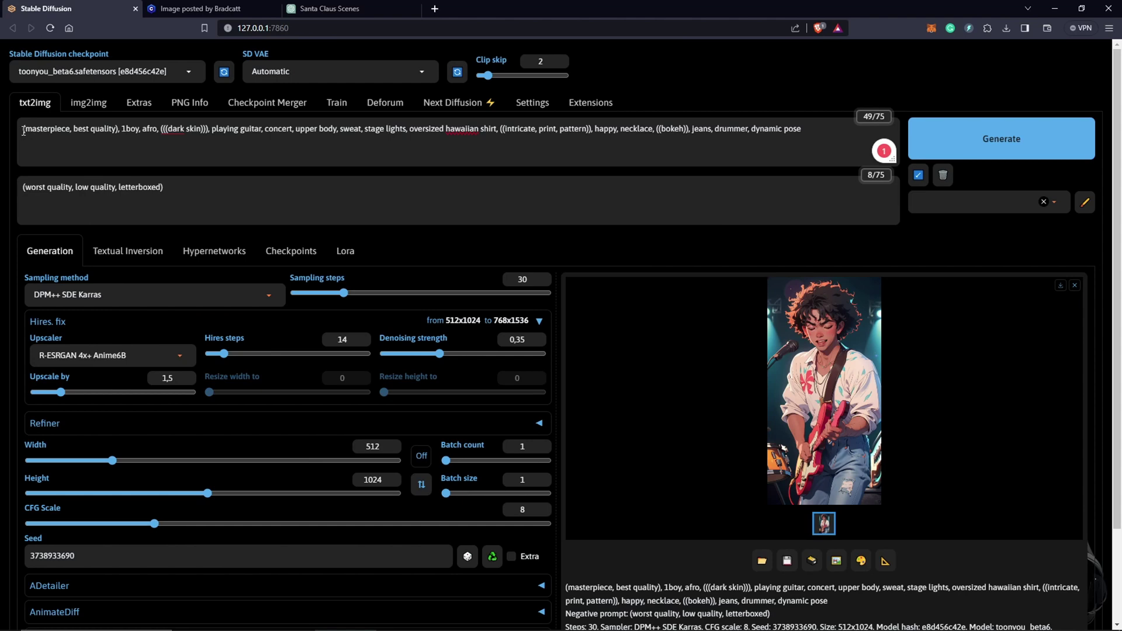
Scroll through ToonYou's recommended settings and default prompts on its Civitai page
{"action": "key", "text": "ctrl+Tab"}
{"action": "scroll", "coordinate": [418, 190], "scroll_direction": "down", "scroll_amount": 1}
{"action": "scroll", "coordinate": [420, 184], "scroll_direction": "down", "scroll_amount": 7}
{"action": "scroll", "coordinate": [367, 285], "scroll_direction": "up", "scroll_amount": 4}
{"action": "scroll", "coordinate": [367, 285], "scroll_direction": "up", "scroll_amount": 4}
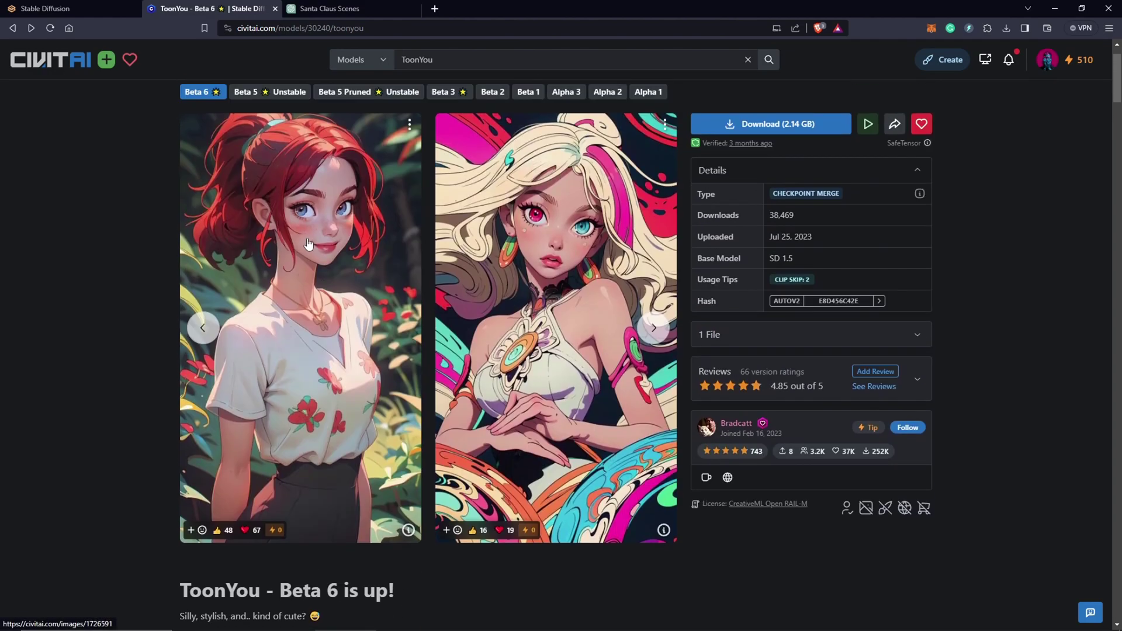
{"action": "scroll", "coordinate": [372, 261], "scroll_direction": "down", "scroll_amount": 8}
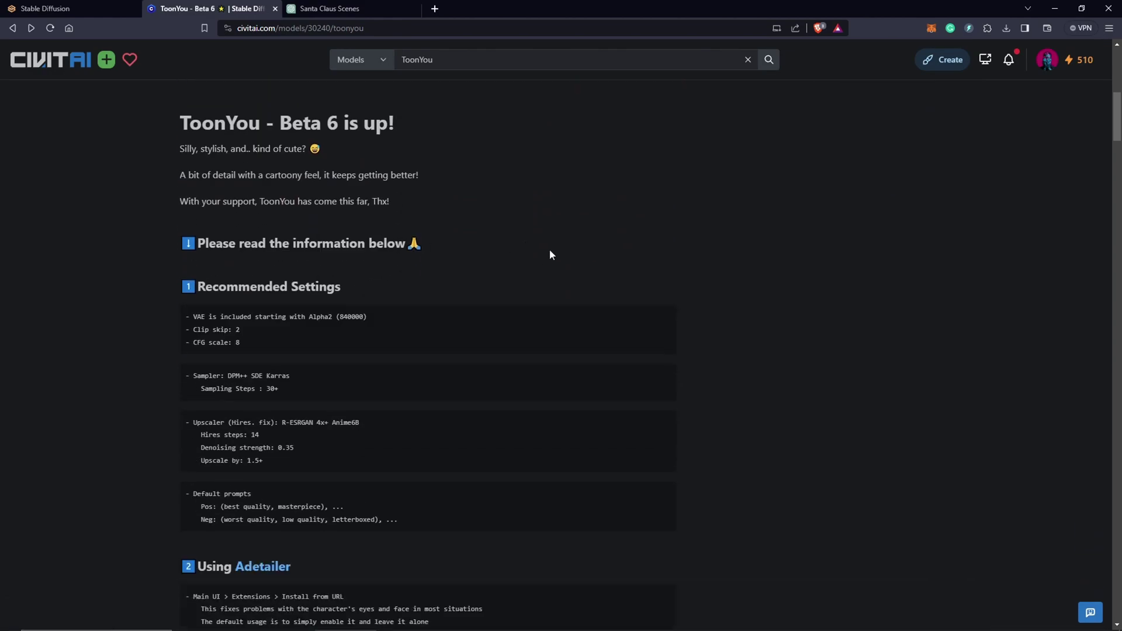
{"action": "scroll", "coordinate": [587, 261], "scroll_direction": "down", "scroll_amount": 2}
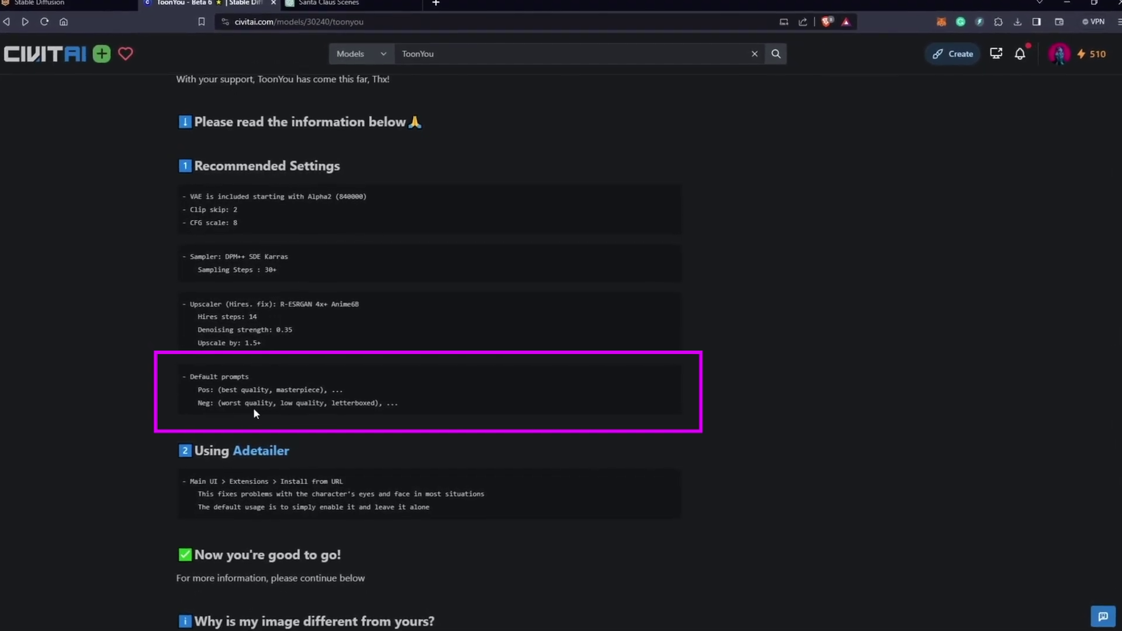
{"action": "left_click", "coordinate": [76, 2]}
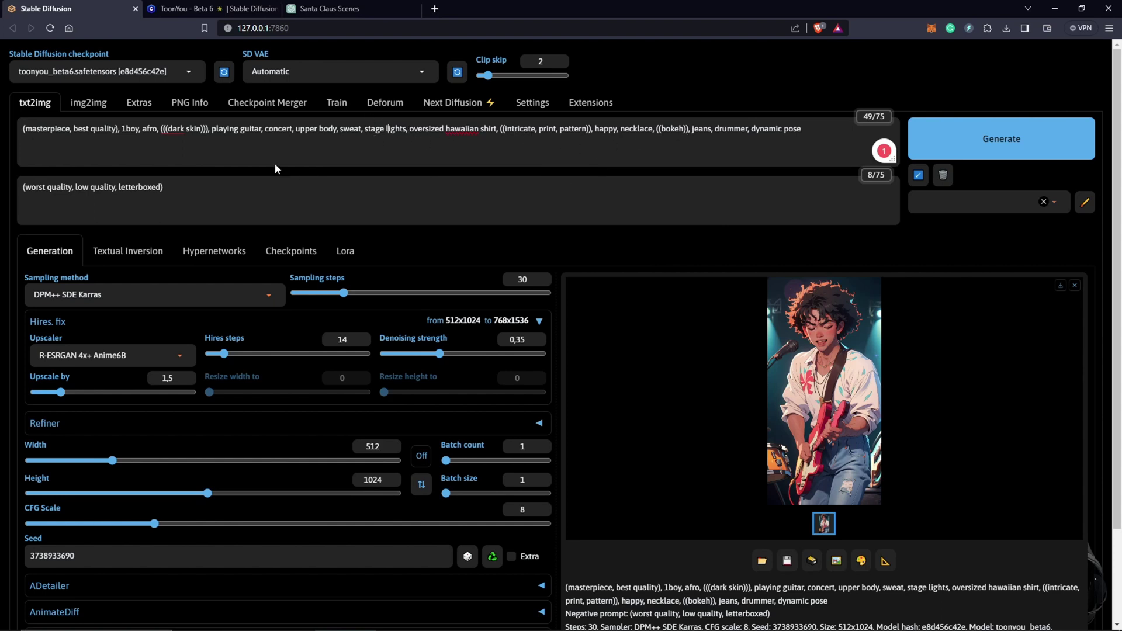
Replace the guitarist description with the pasted Santa sleigh phrase and randomise the seed to -1
{"action": "left_click_drag", "start_coordinate": [122, 129], "coordinate": [498, 129]}
{"action": "key", "text": "BackSpace"}
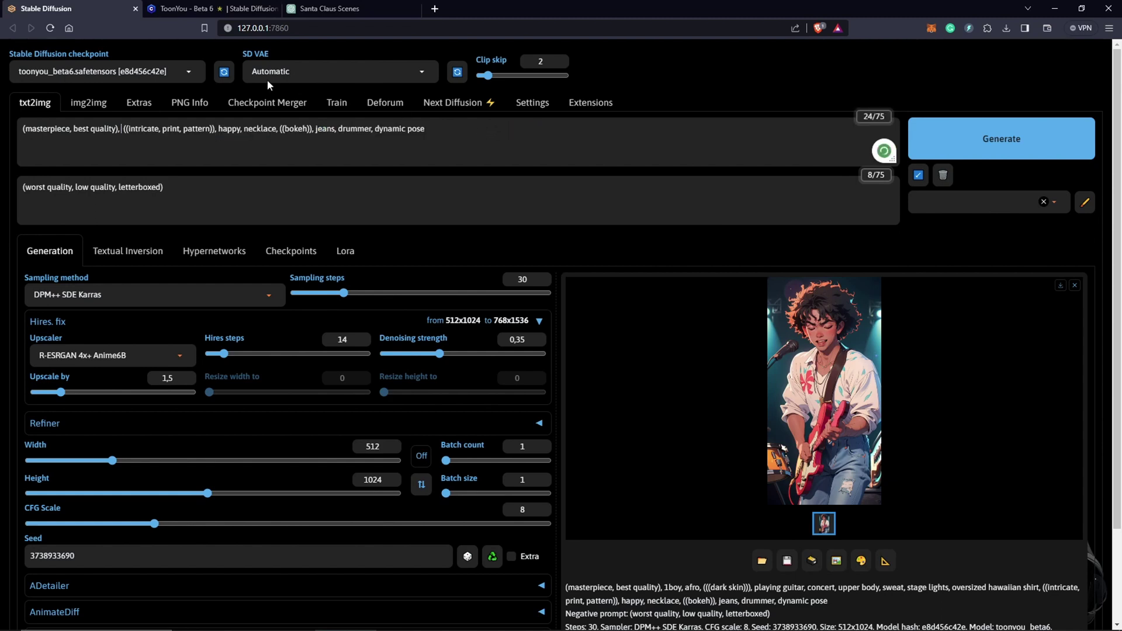
{"action": "key", "text": "ctrl+v"}
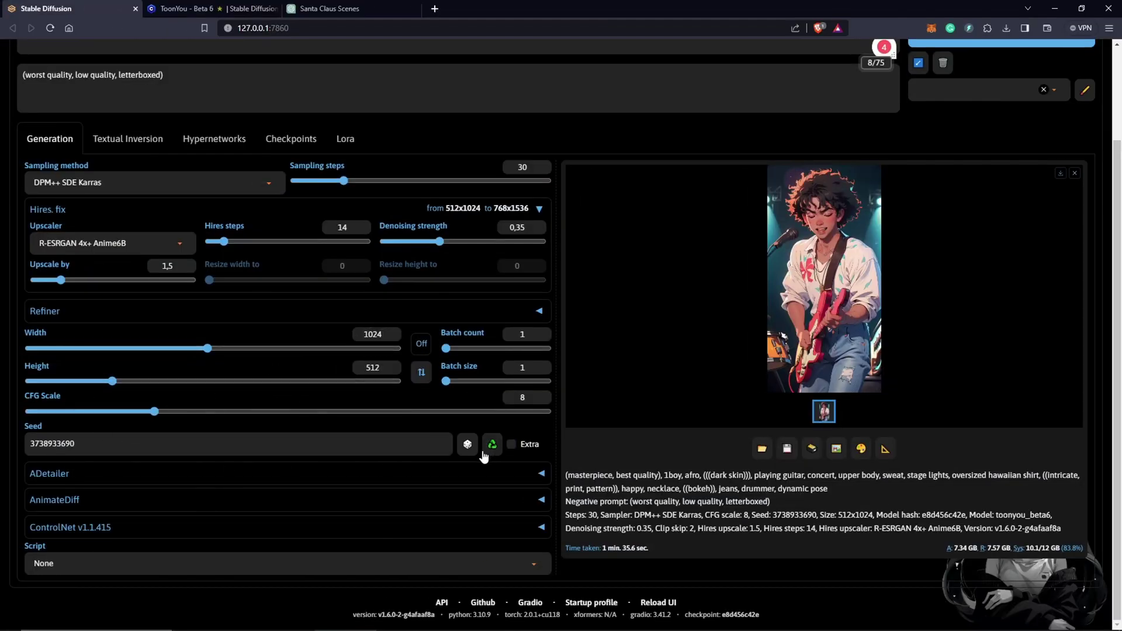
{"action": "left_click", "coordinate": [468, 447]}
{"action": "scroll", "coordinate": [299, 321], "scroll_direction": "up", "scroll_amount": 2}
Generate the sleigh scene, then rerun with upscaler None, Euler a and 40 sampling steps
{"action": "key", "text": "ctrl+Return"}
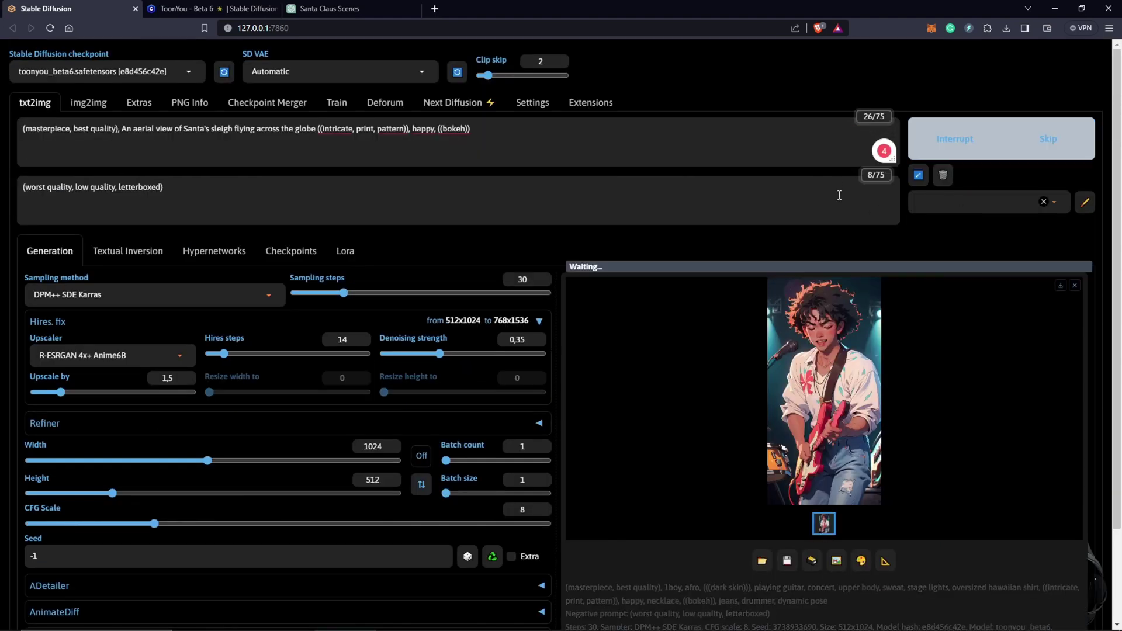
{"action": "scroll", "coordinate": [850, 200], "scroll_direction": "down", "scroll_amount": 1}
{"action": "scroll", "coordinate": [850, 201], "scroll_direction": "down", "scroll_amount": 1}
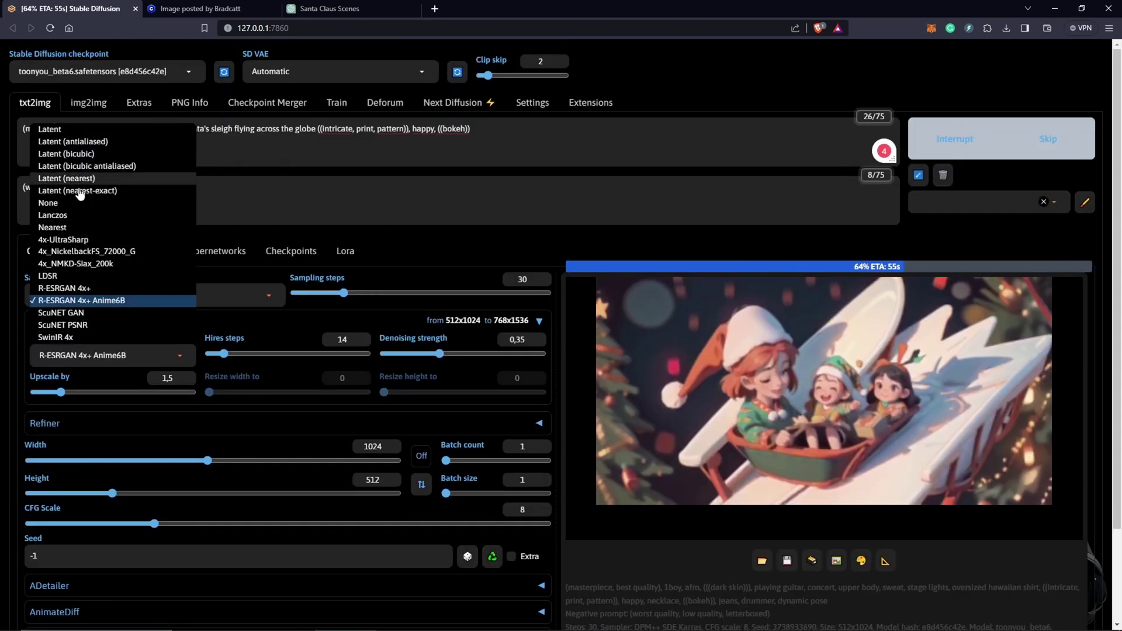
{"action": "left_click", "coordinate": [79, 204]}
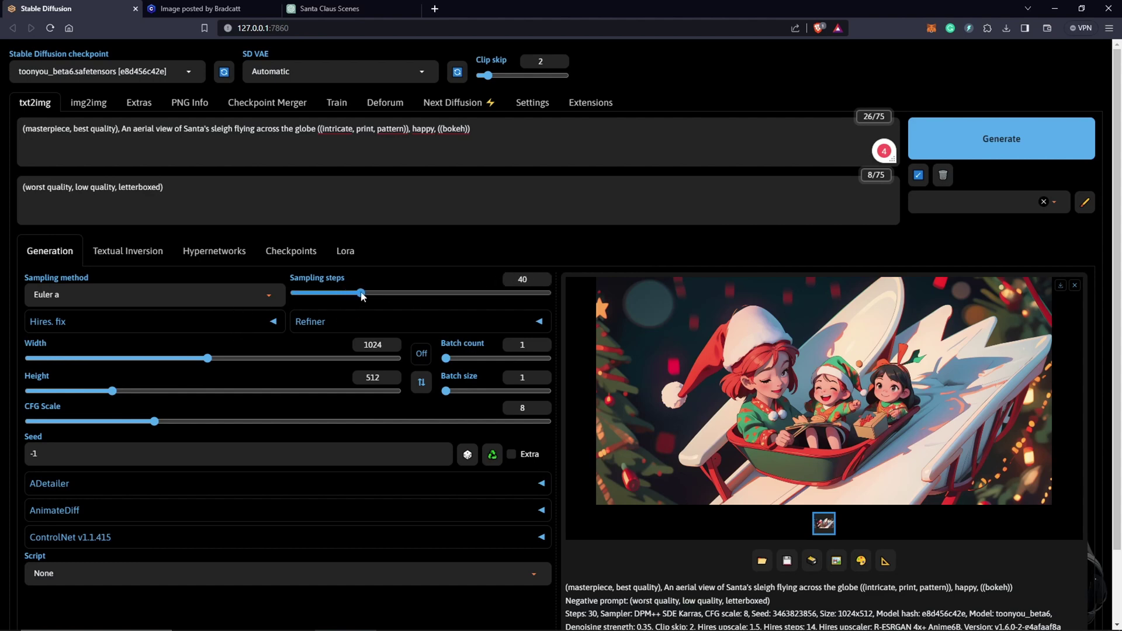
{"action": "left_click", "coordinate": [946, 143]}
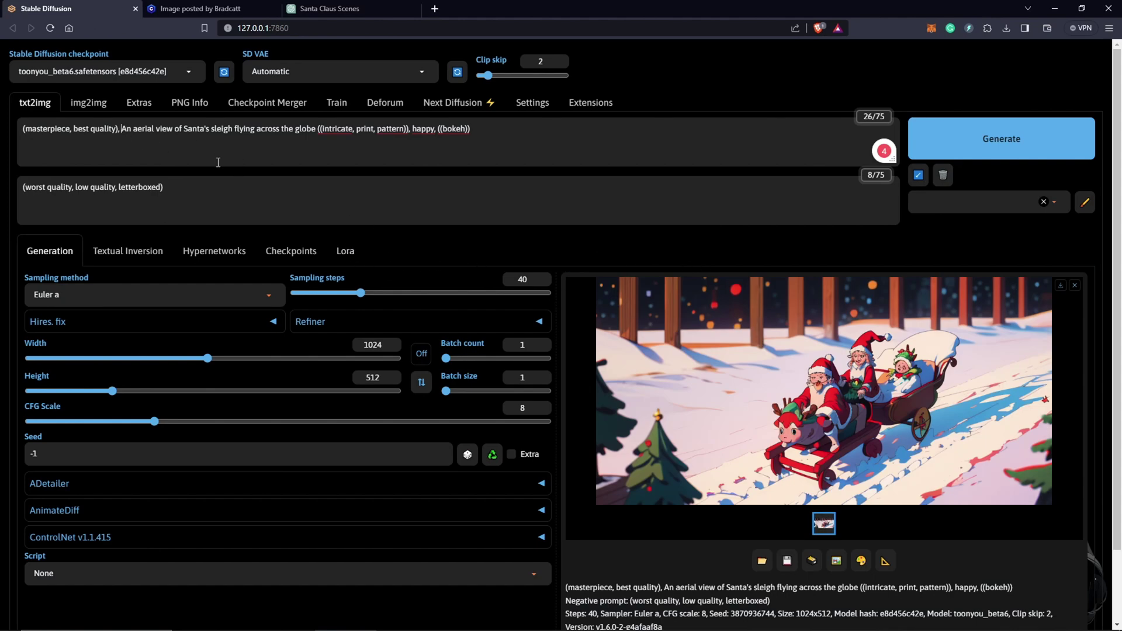
Raise the Santa sleigh phrase's attention weight to 1.4
{"action": "left_click_drag", "start_coordinate": [315, 129], "coordinate": [121, 128]}
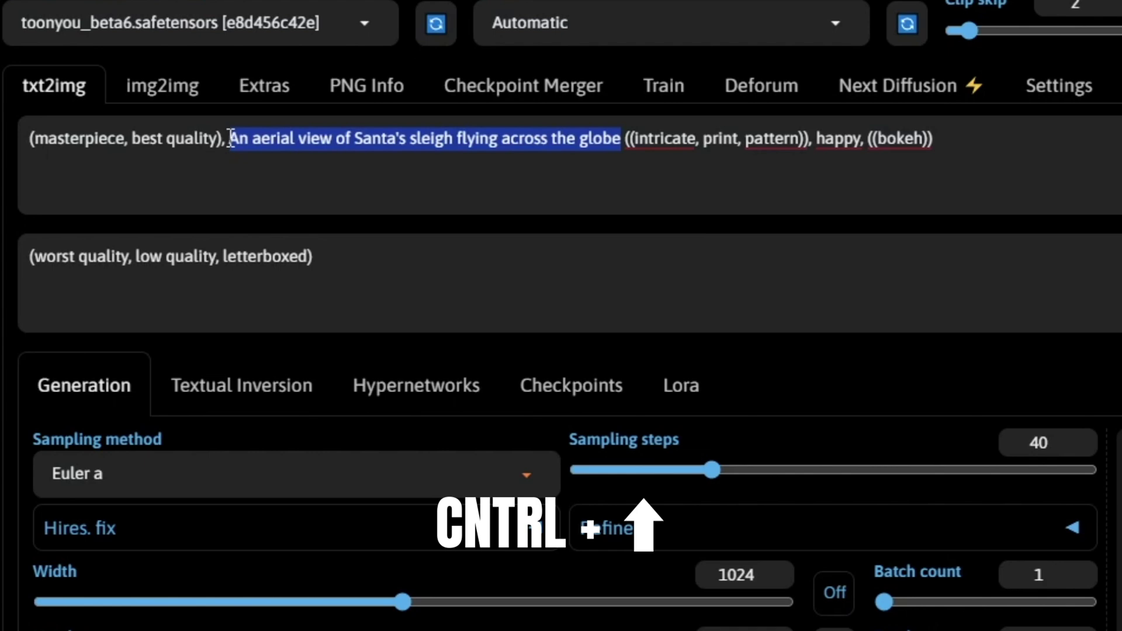
{"action": "key", "text": "ctrl+Up"}
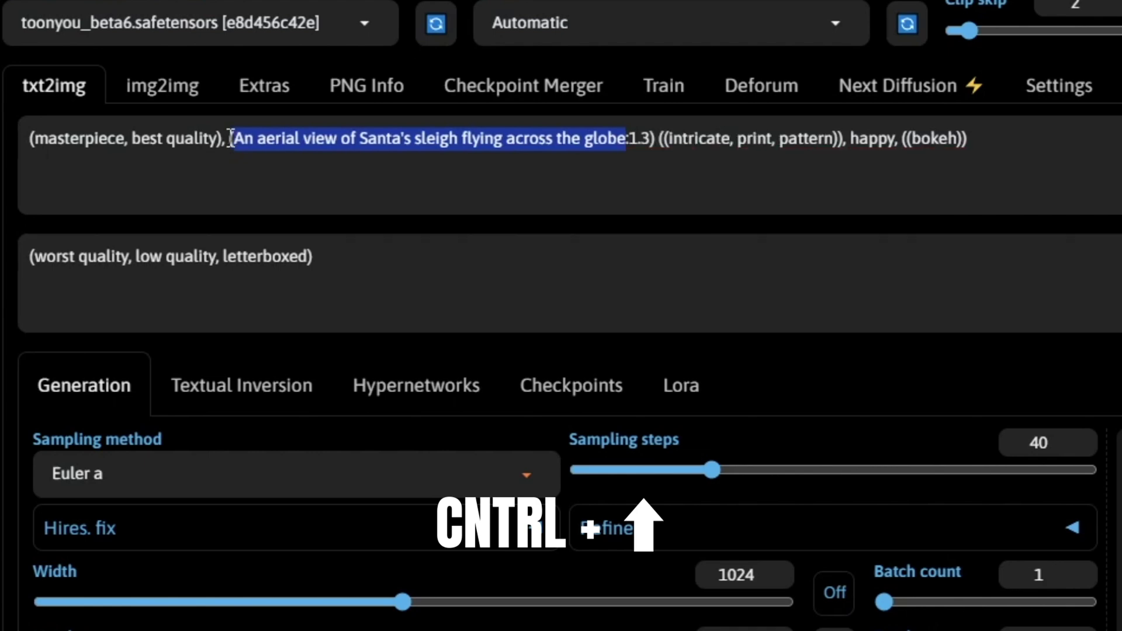
{"action": "key", "text": "ctrl+Up"}
{"action": "left_click", "coordinate": [411, 138]}
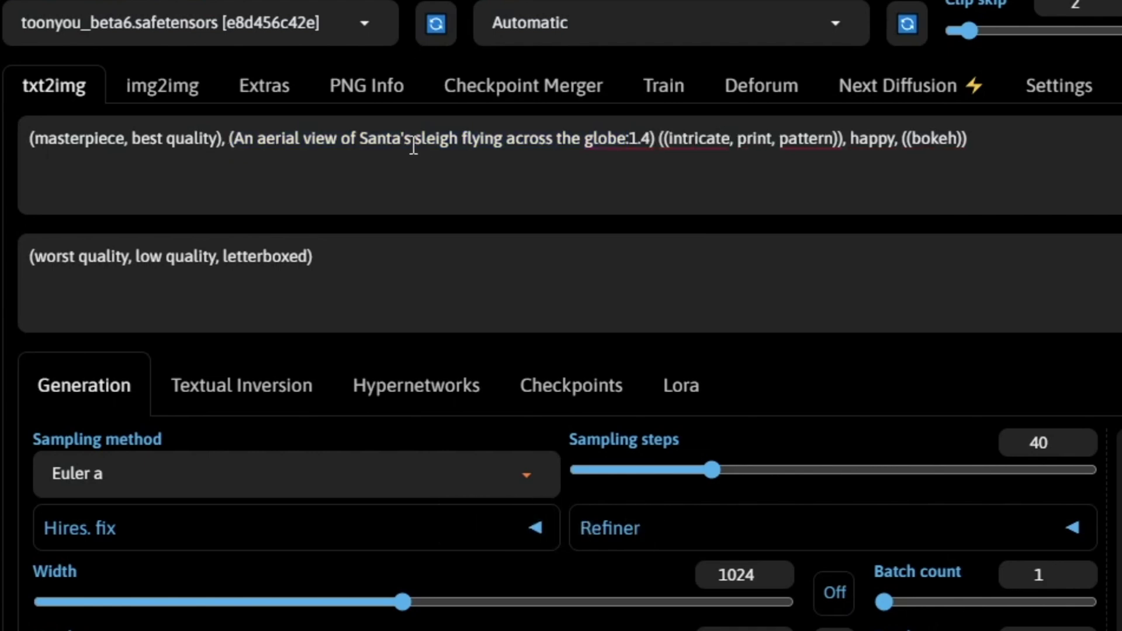
Change "Santa's" to "Santa Claus in a" and add "in the sky", generating after each edit
{"action": "left_click_drag", "start_coordinate": [411, 137], "coordinate": [402, 140]}
{"action": "type", "text": "Claus"}
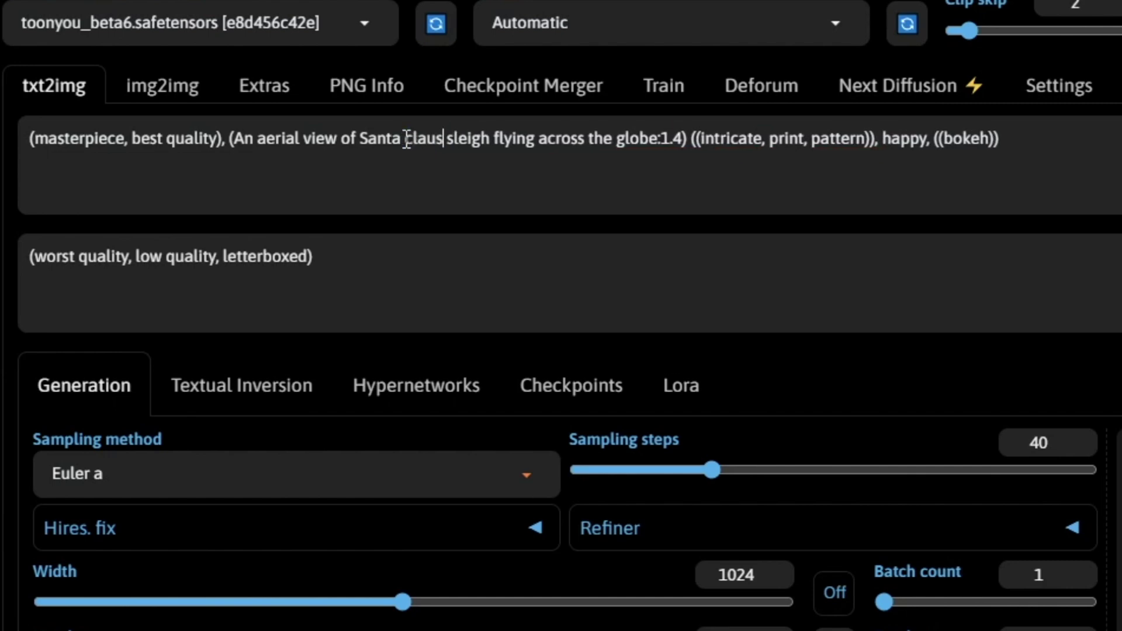
{"action": "type", "text": " in a"}
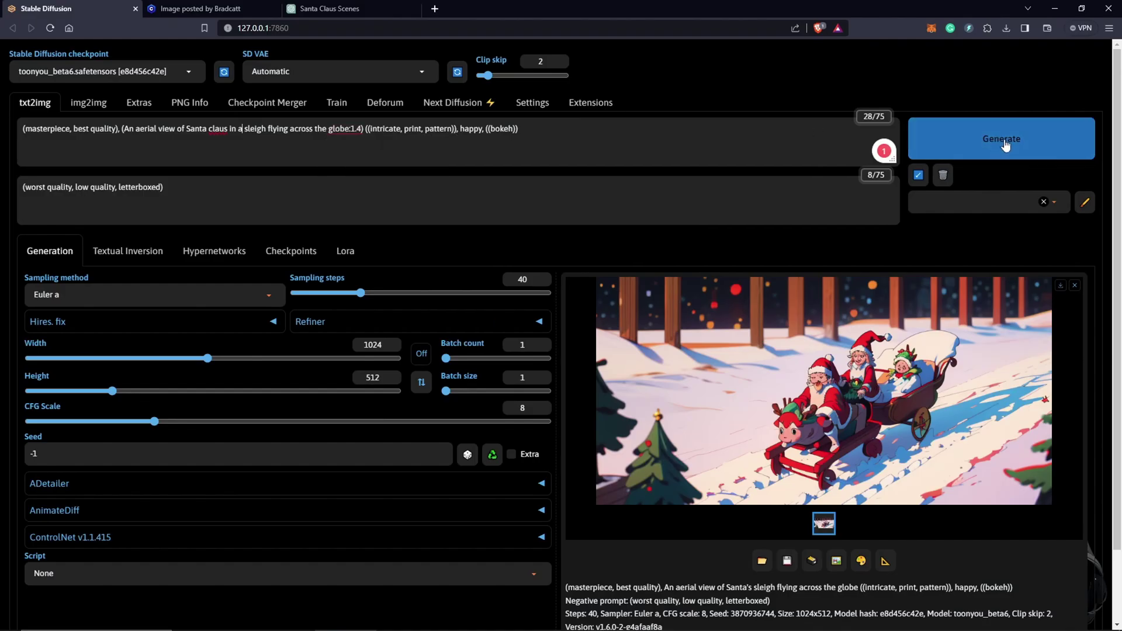
{"action": "left_click", "coordinate": [1005, 145]}
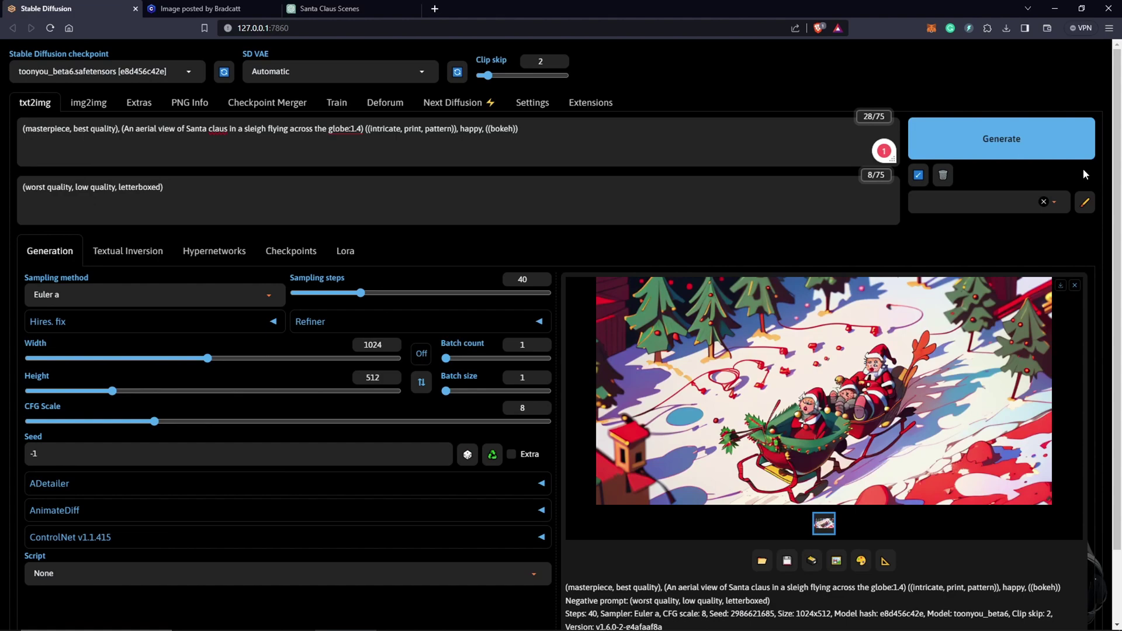
{"action": "left_click", "coordinate": [178, 129]}
{"action": "type", "text": "in the sky"}
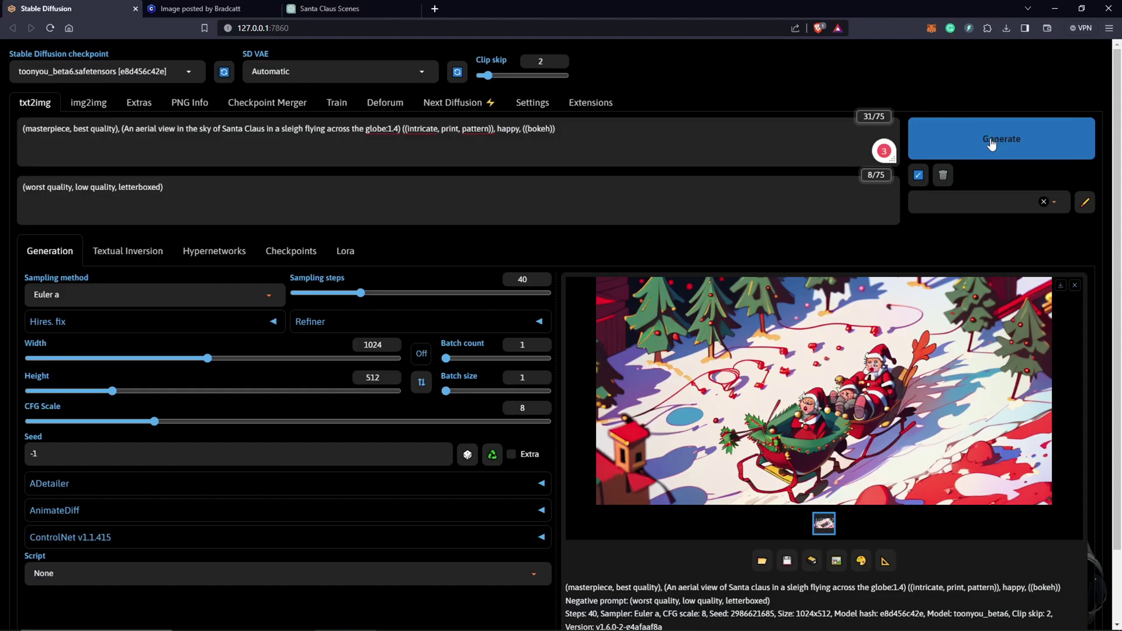
{"action": "left_click", "coordinate": [989, 145]}
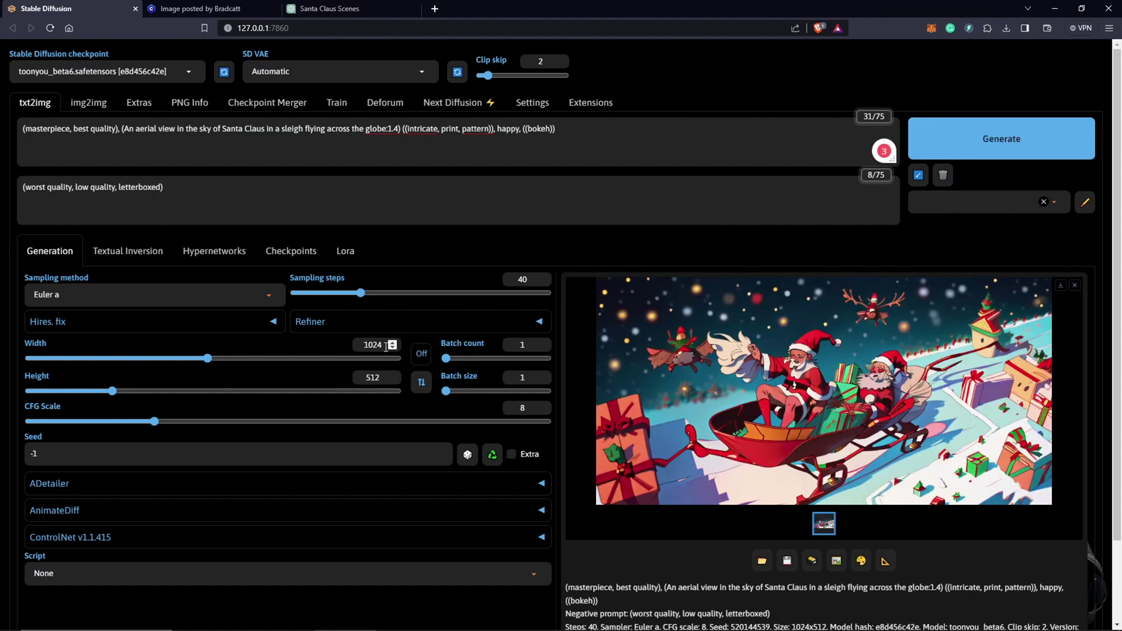
Set width 864 and height 480 and generate an image
{"action": "left_click_drag", "start_coordinate": [384, 345], "coordinate": [360, 344]}
{"action": "type", "text": "864"}
{"action": "double_click", "coordinate": [374, 378]}
{"action": "type", "text": "480"}
{"action": "left_click", "coordinate": [1002, 139]}
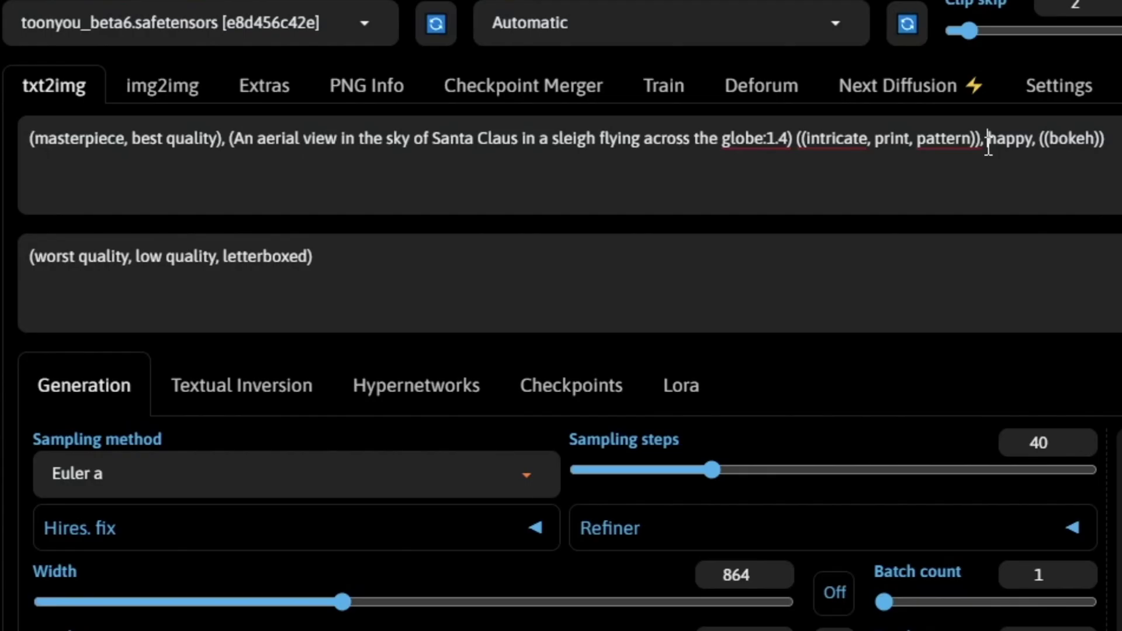
Delete '((intricate, print, pattern)),' from the prompt and regenerate
{"action": "left_click_drag", "start_coordinate": [497, 129], "coordinate": [406, 127]}
{"action": "key", "text": "BackSpace"}
{"action": "key", "text": "BackSpace"}
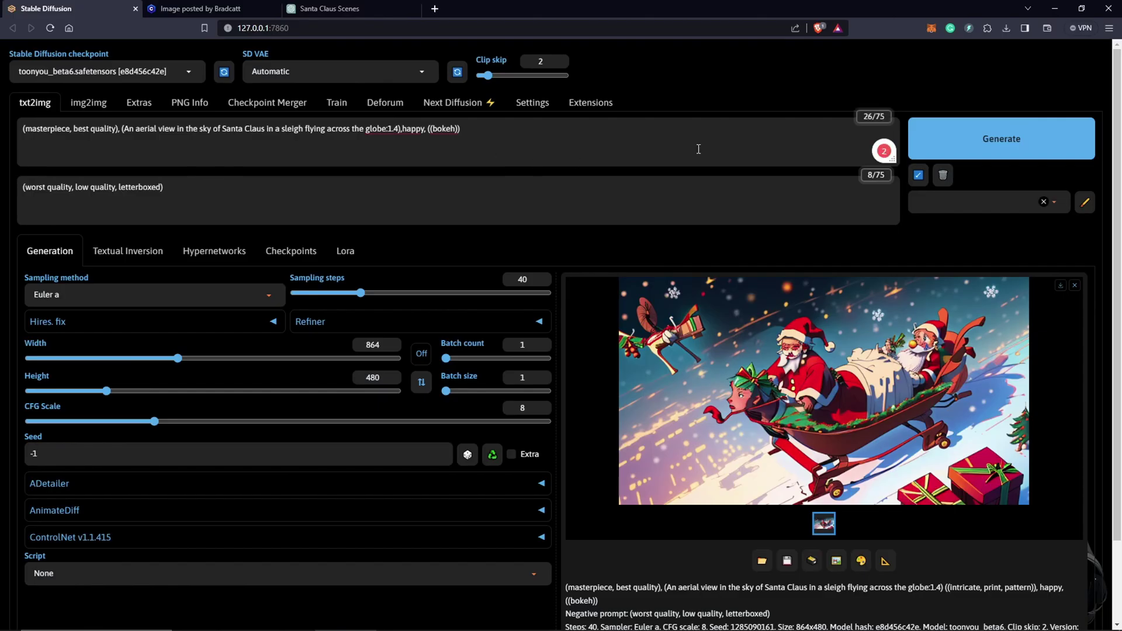
{"action": "left_click", "coordinate": [1003, 143]}
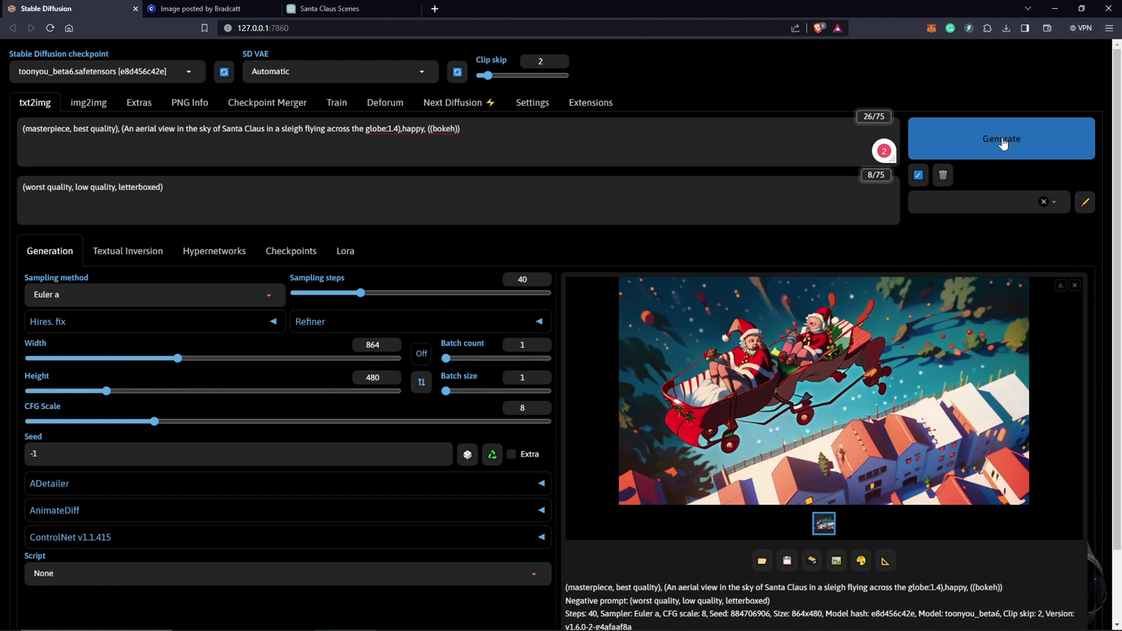
Enable ADetailer face fixing and generate a new 864x480 Santa sleigh image
{"action": "left_click", "coordinate": [543, 486]}
{"action": "scroll", "coordinate": [549, 471], "scroll_direction": "down", "scroll_amount": 2}
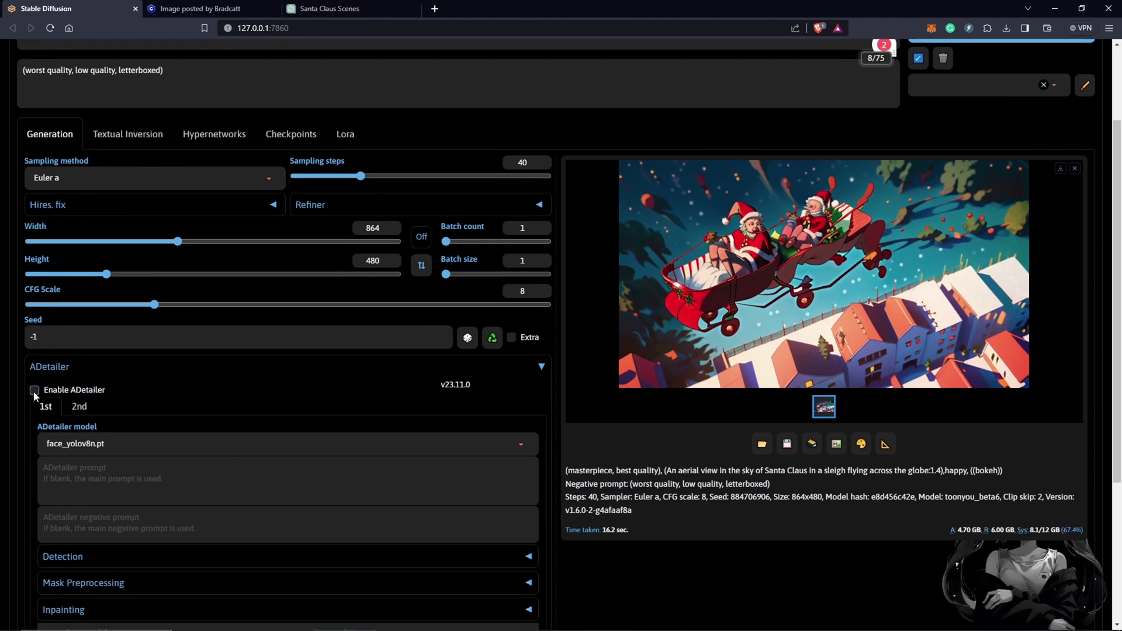
{"action": "left_click", "coordinate": [35, 390]}
{"action": "scroll", "coordinate": [48, 416], "scroll_direction": "up", "scroll_amount": 2}
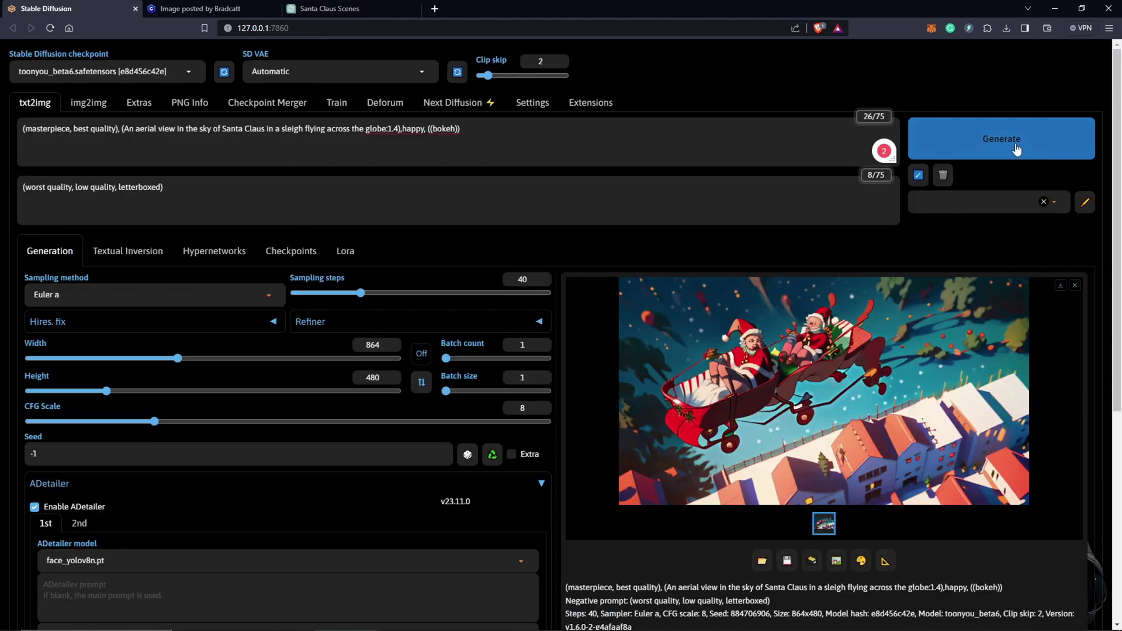
{"action": "key", "text": "ctrl+Return"}
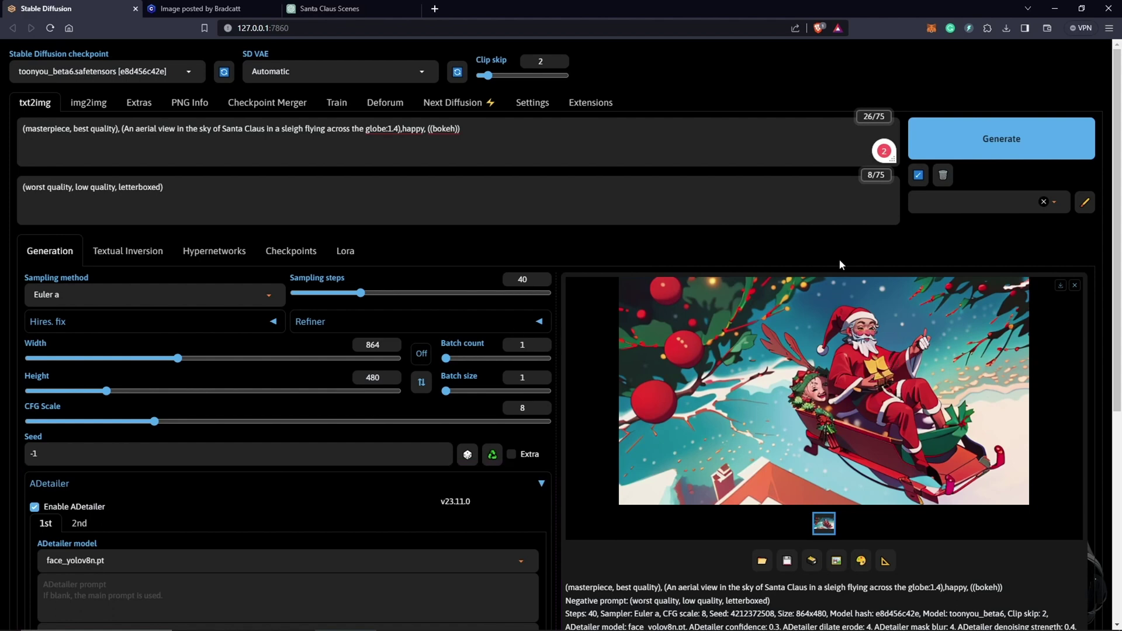
Append <lora:add_detail:1> to the prompt and check the Detail Tweaker LoRA page on Civitai
{"action": "left_click", "coordinate": [344, 252]}
{"action": "left_click", "coordinate": [435, 388]}
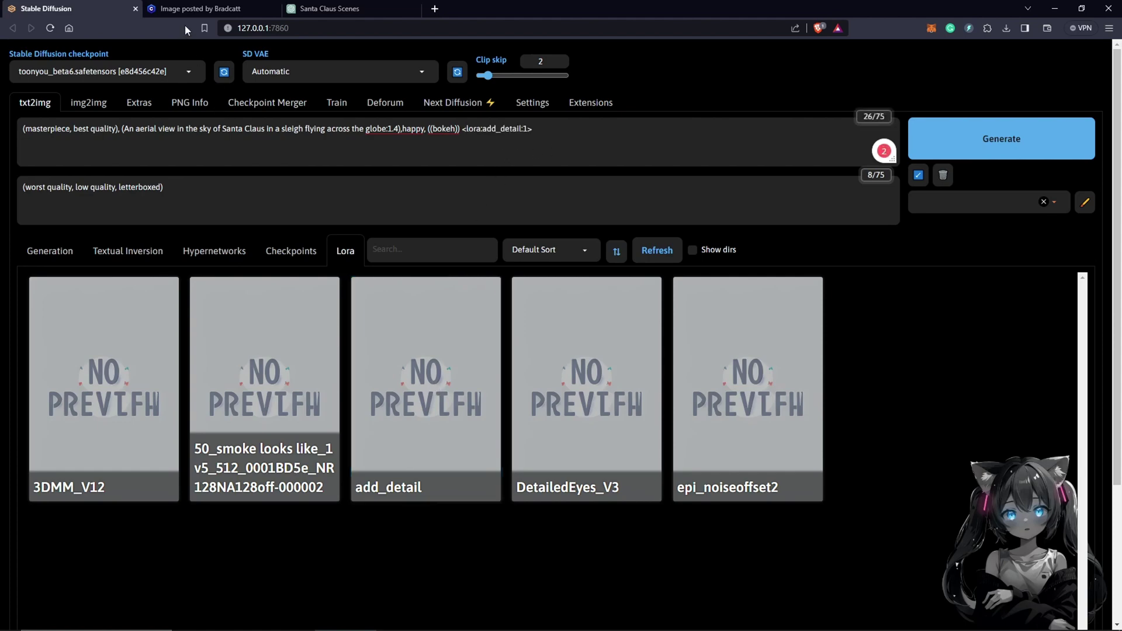
{"action": "key", "text": "ctrl+Tab"}
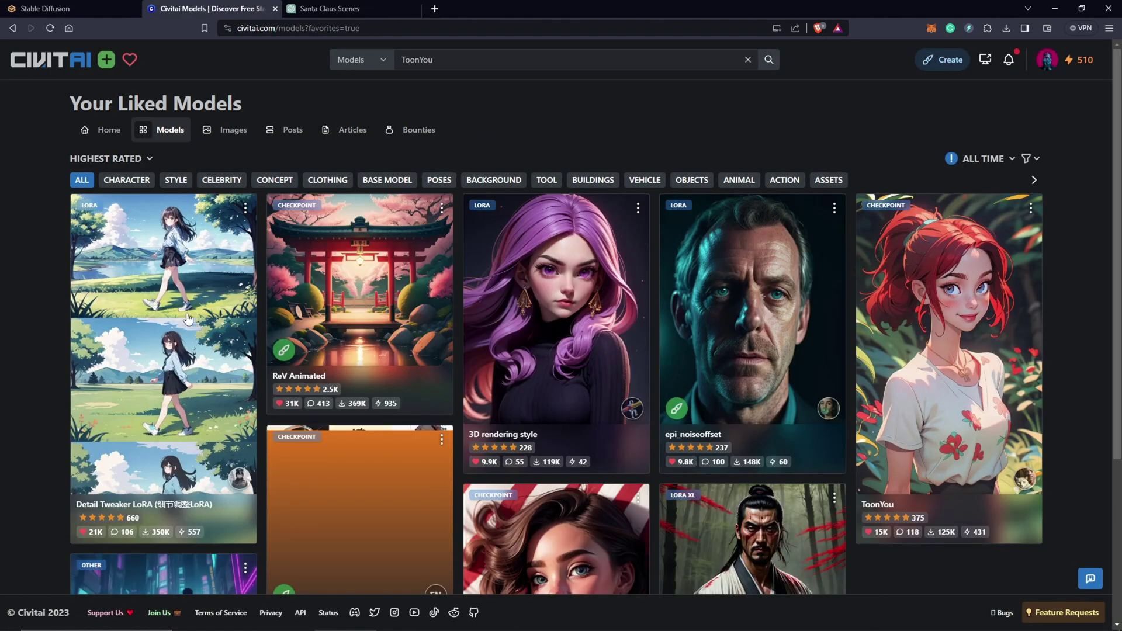
{"action": "left_click", "coordinate": [219, 335]}
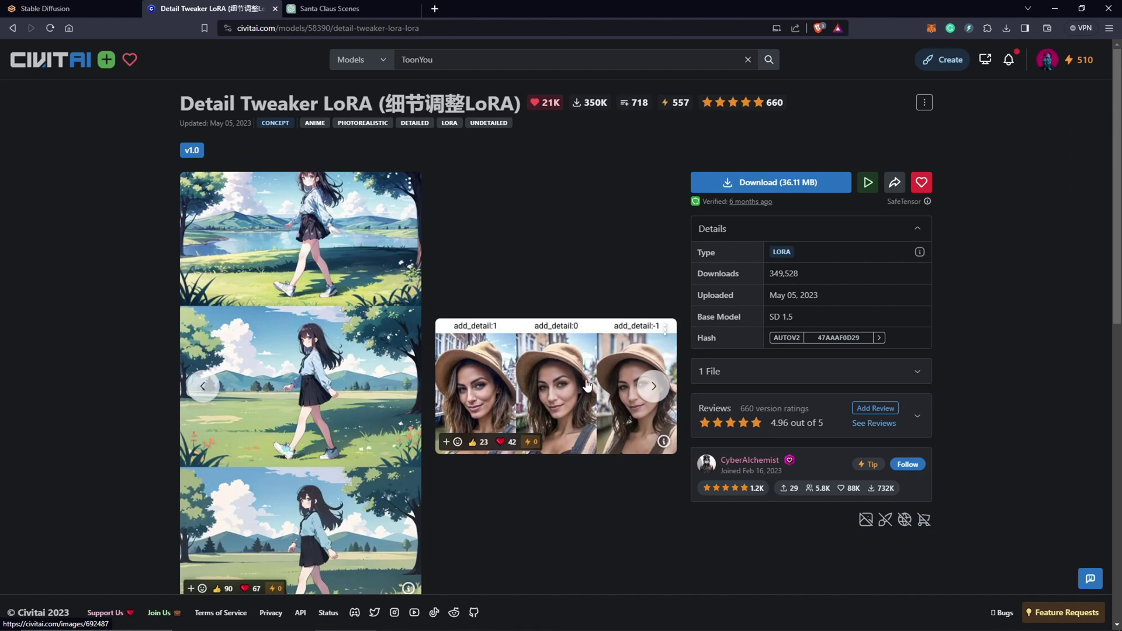
{"action": "left_click", "coordinate": [90, 8]}
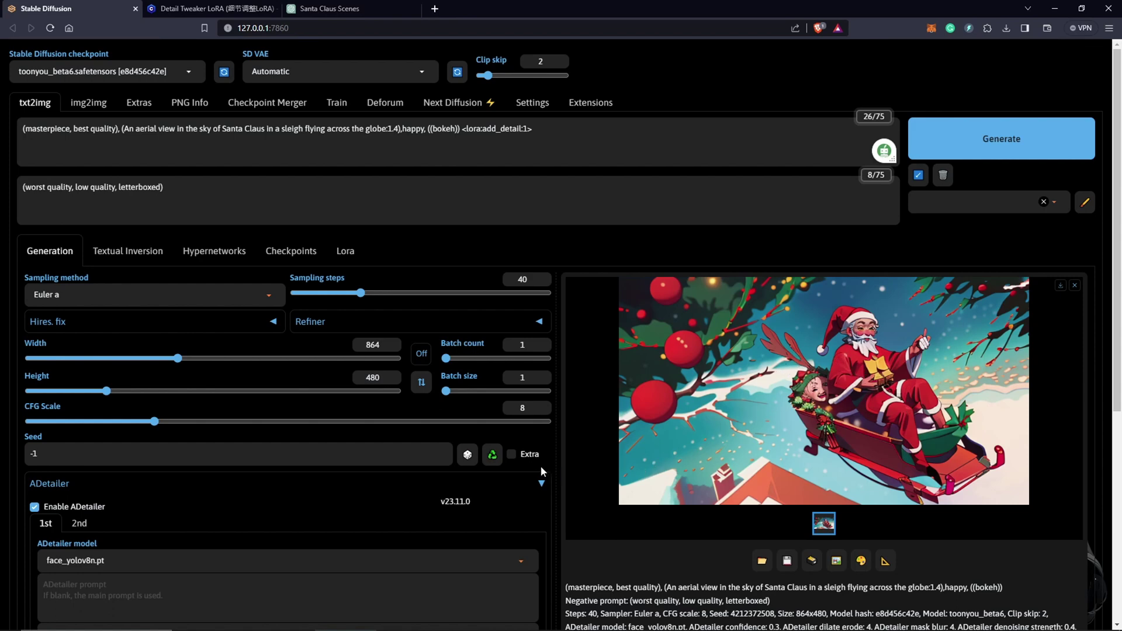
{"action": "left_click", "coordinate": [492, 455]}
{"action": "left_click", "coordinate": [1011, 152]}
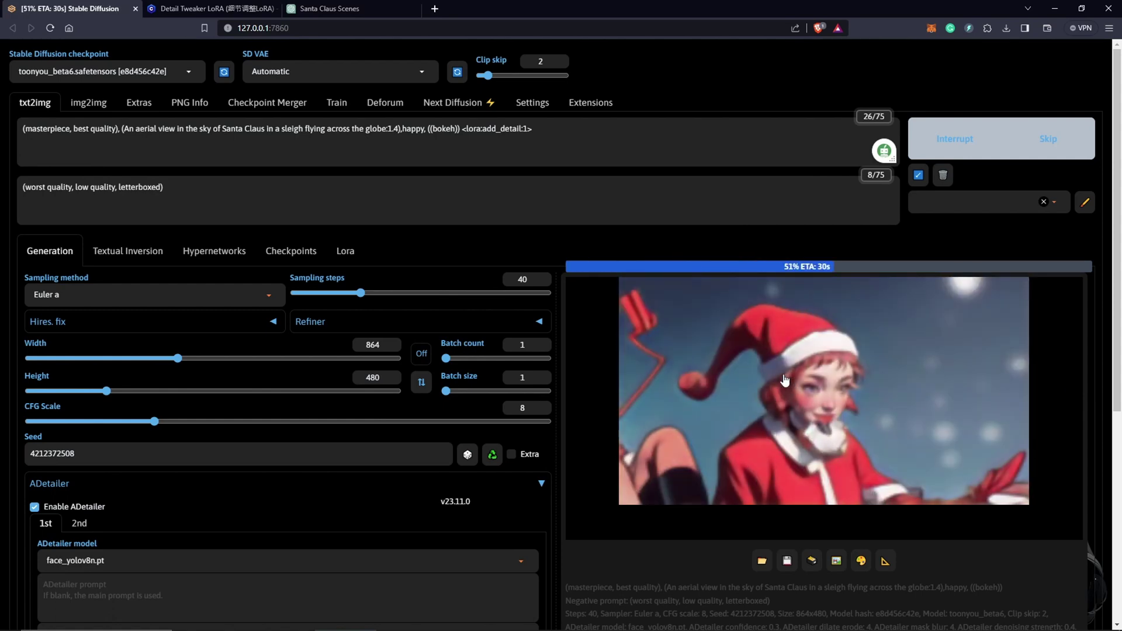
{"action": "left_click", "coordinate": [878, 398]}
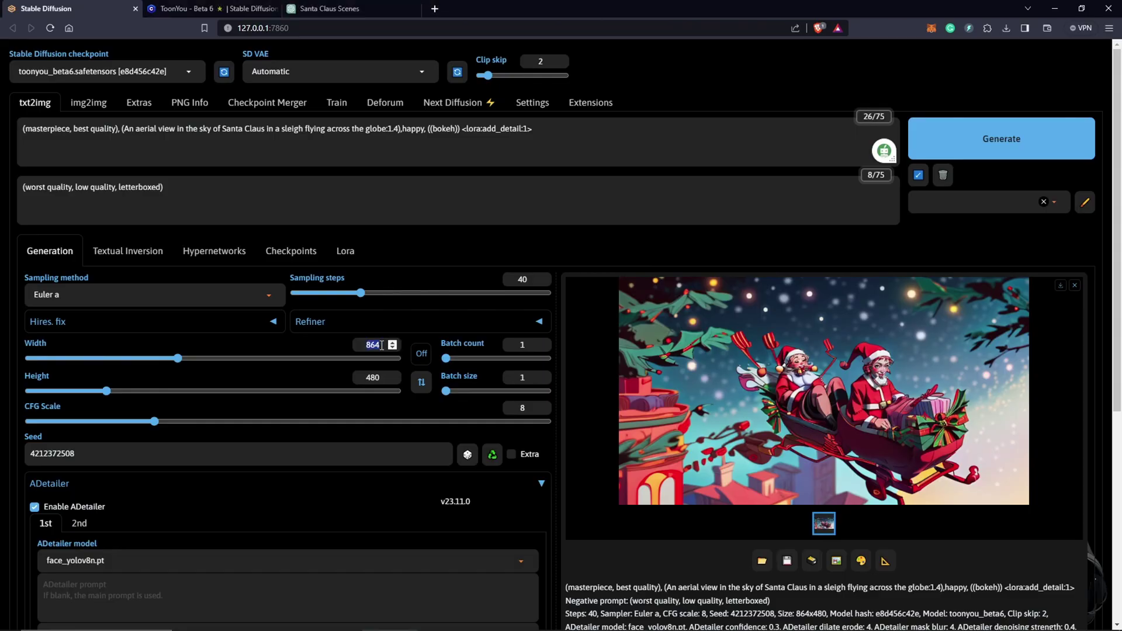
Change the image size to 1024 wide by 512 high and generate
{"action": "type", "text": "1024"}
{"action": "double_click", "coordinate": [377, 383]}
{"action": "type", "text": "512"}
{"action": "key", "text": "ctrl+Return"}
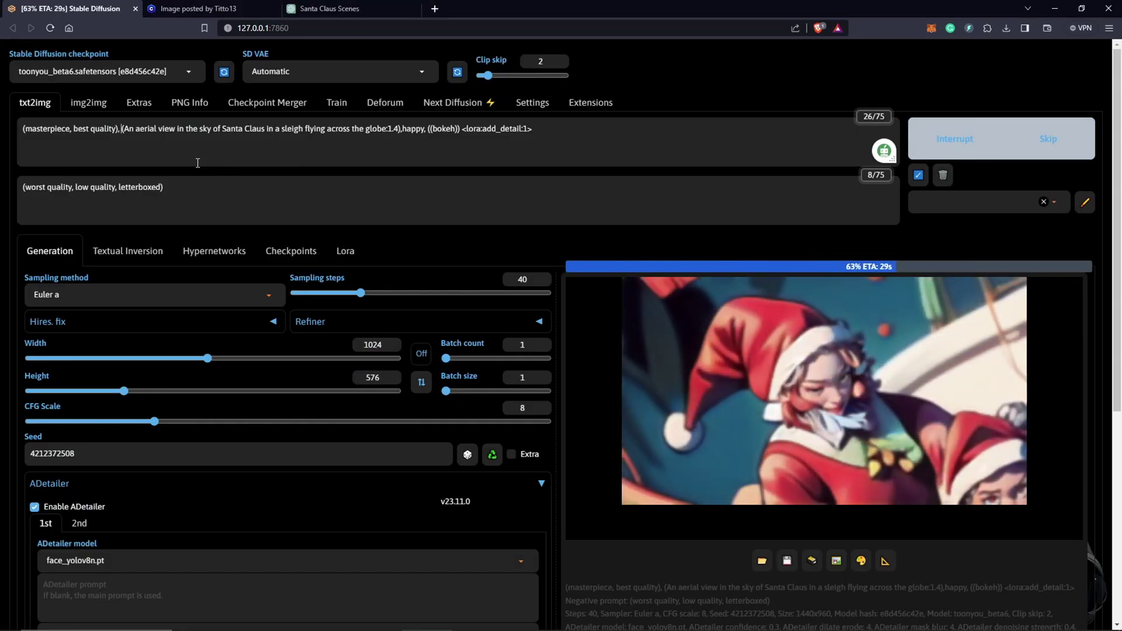
Move the masterpiece, best quality tags from the prompt start to its end
{"action": "key", "text": "shift+Home"}
{"action": "key", "text": "ctrl+x"}
{"action": "key", "text": "End"}
{"action": "key", "text": "ctrl+v"}
{"action": "key", "text": "Home"}
{"action": "key", "text": "Delete"}
Reword the prompt to 'Santa Claus flying in the sky in a sleigh' and weight that phrase 1.4
{"action": "mouse_move", "coordinate": [78, 144]}
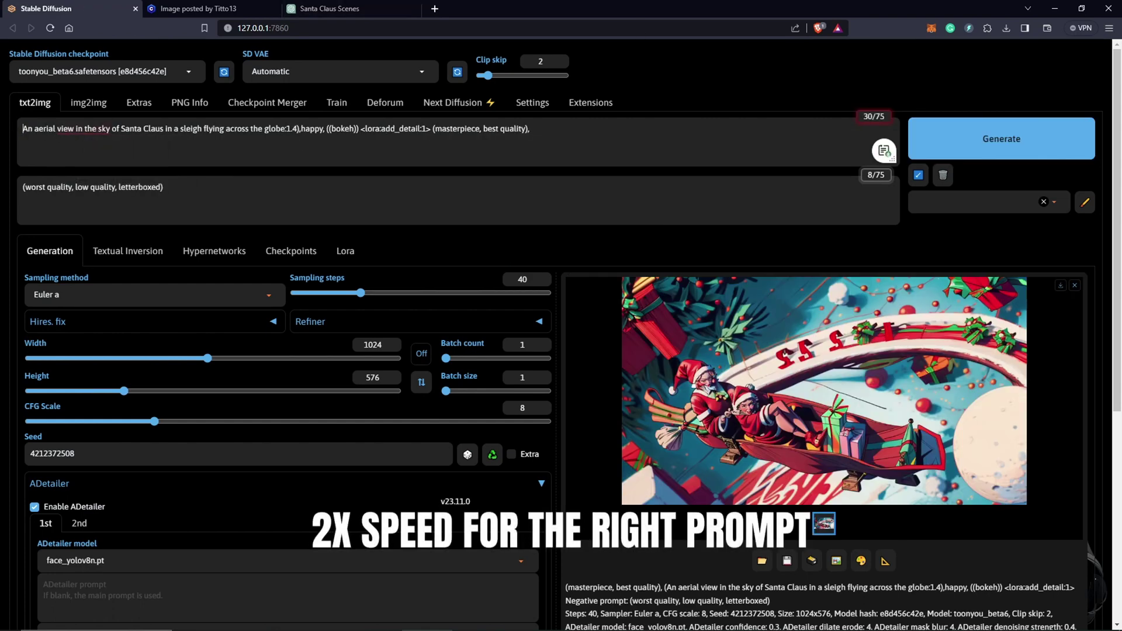
{"action": "left_click_drag", "start_coordinate": [76, 129], "coordinate": [110, 129]}
{"action": "key", "text": "ctrl+x"}
{"action": "left_click", "coordinate": [109, 129]}
{"action": "key", "text": "ctrl+v"}
{"action": "left_click", "coordinate": [110, 129]}
{"action": "type", "text": "flyinh"}
{"action": "left_click_drag", "start_coordinate": [228, 129], "coordinate": [332, 128]}
{"action": "key", "text": "BackSpace"}
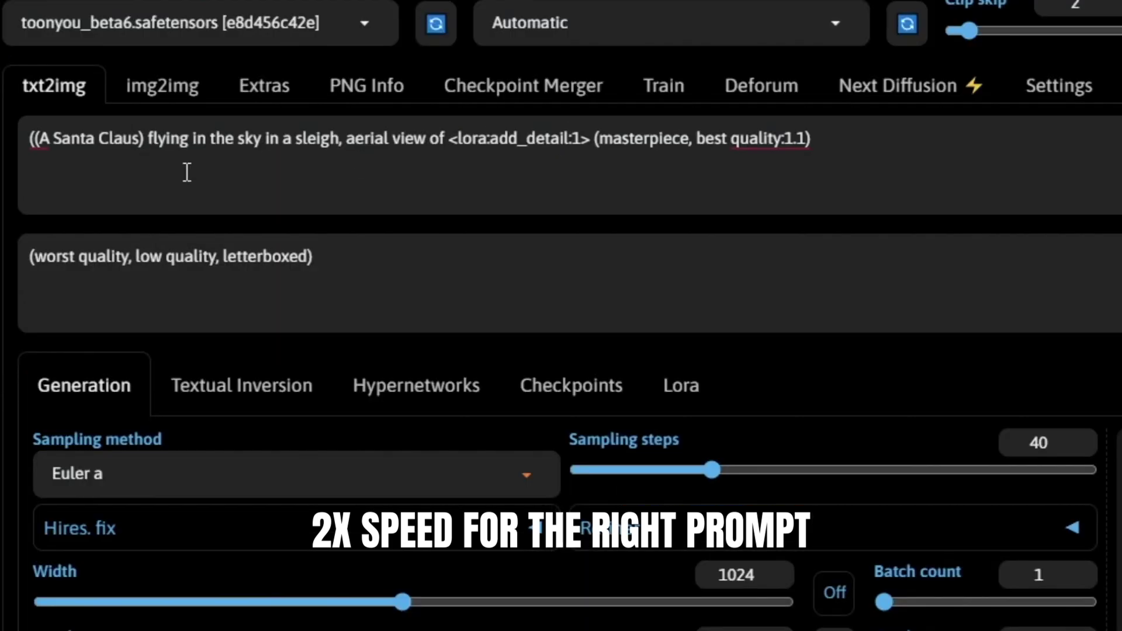
{"action": "left_click_drag", "start_coordinate": [148, 141], "coordinate": [345, 154]}
{"action": "key", "text": "ctrl+Up"}
{"action": "key", "text": "ctrl+Up"}
{"action": "key", "text": "ctrl+Up"}
{"action": "key", "text": "ctrl+Up"}
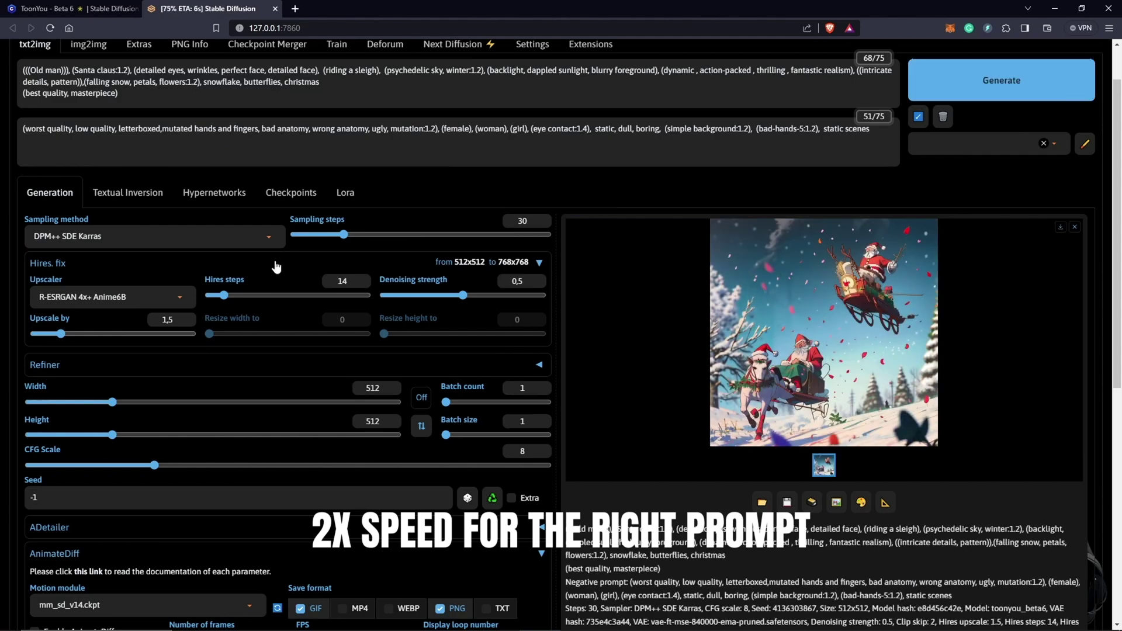
Generate two Santa sleigh images from the detailed old-man Santa prompt with hires fix
{"action": "left_click", "coordinate": [1012, 90]}
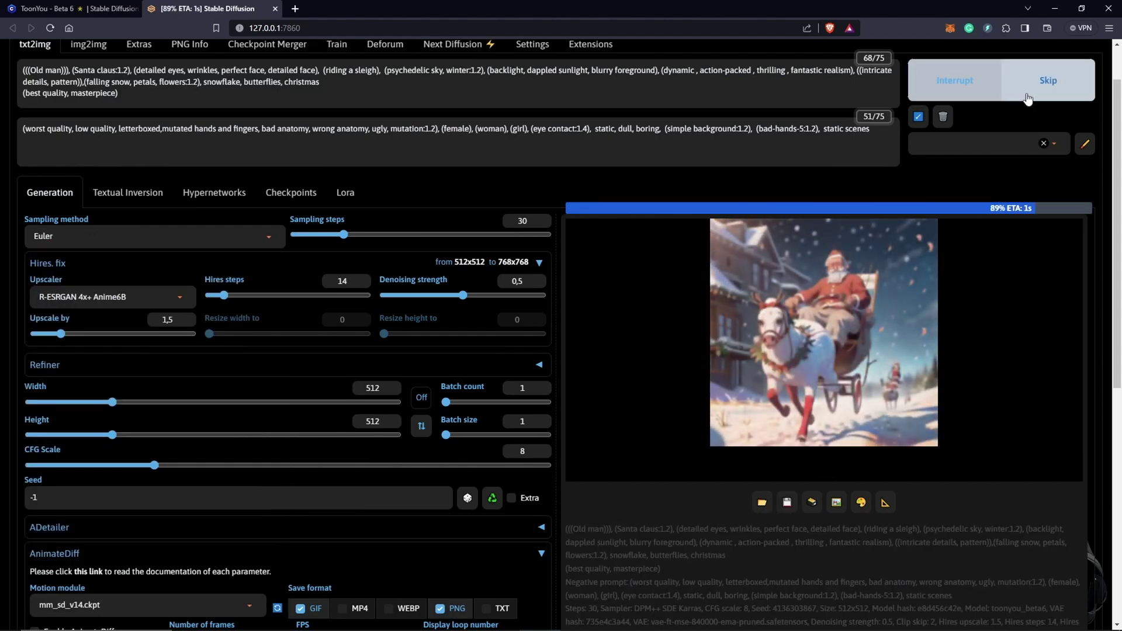
{"action": "scroll", "coordinate": [589, 390], "scroll_direction": "down", "scroll_amount": 3}
{"action": "scroll", "coordinate": [589, 390], "scroll_direction": "up", "scroll_amount": 3}
{"action": "left_click", "coordinate": [1001, 80]}
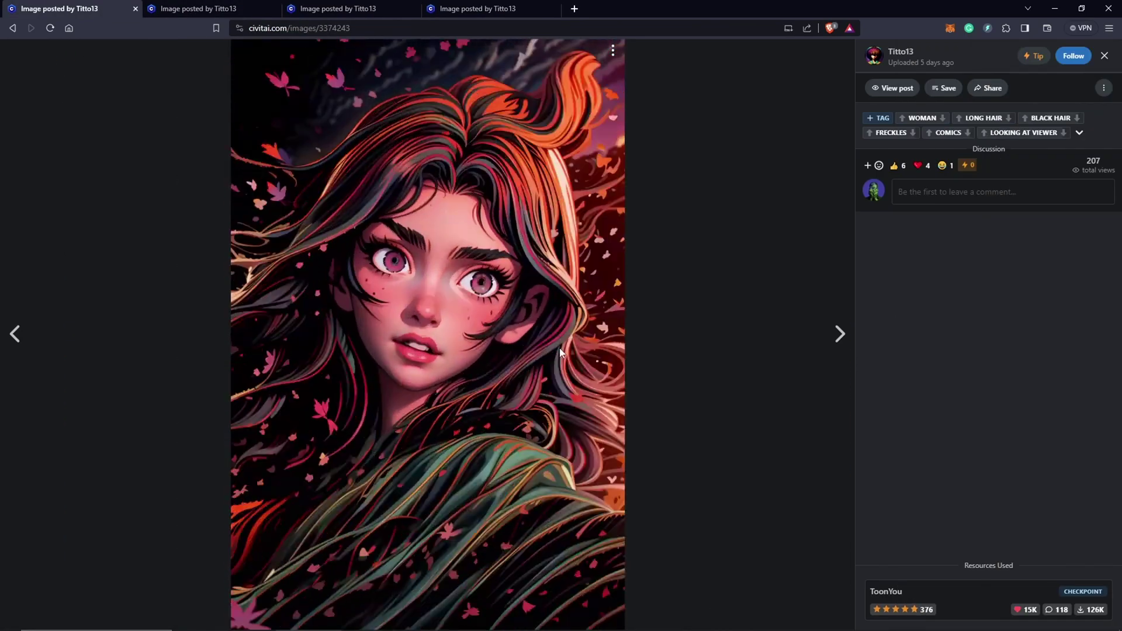
Browse the other ToonYou example images across the open Civitai tabs
{"action": "left_click", "coordinate": [229, 15]}
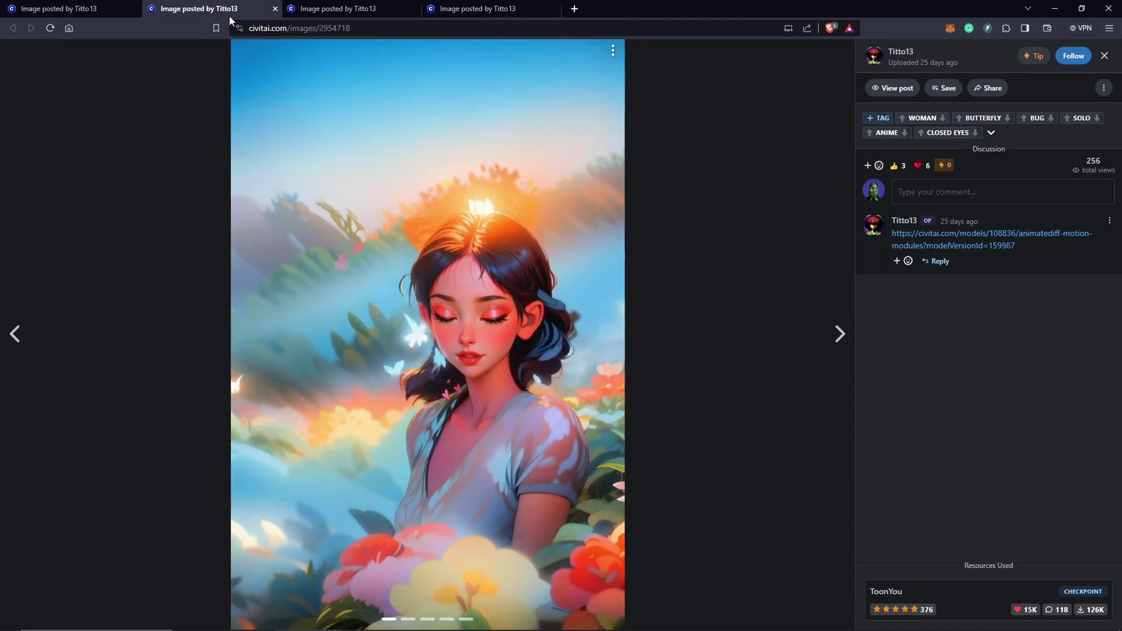
{"action": "key", "text": "ctrl+Tab"}
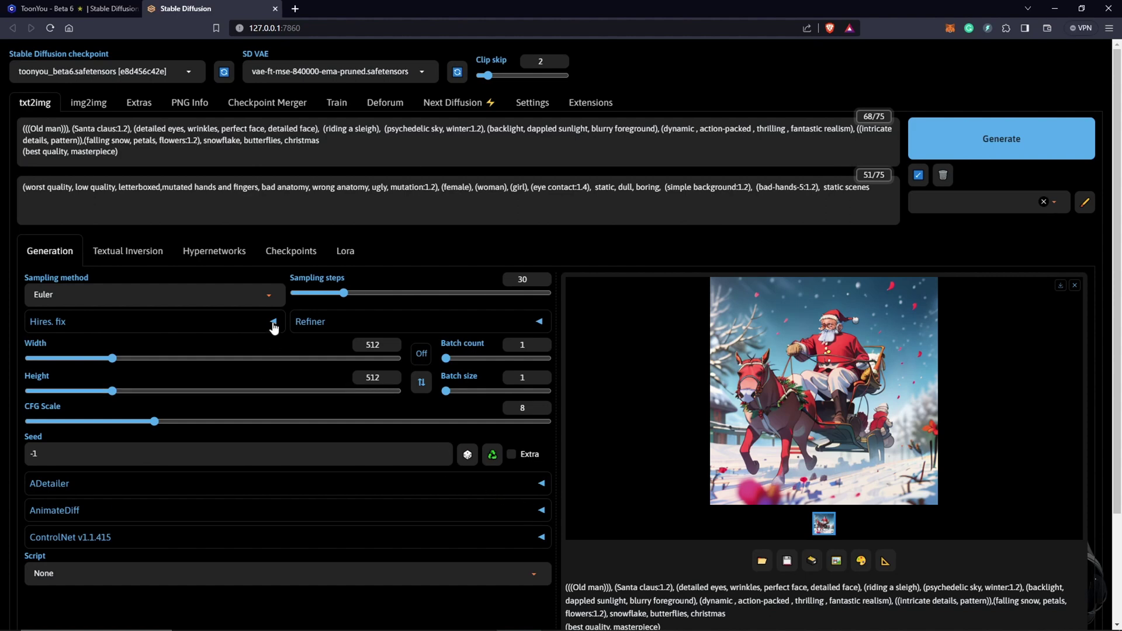
Configure Hires. fix: R-ESRGAN 4x+ Anime6B upscaler, 1.5x upscale, 14 hires steps, 0.5 denoising
{"action": "left_click", "coordinate": [274, 323]}
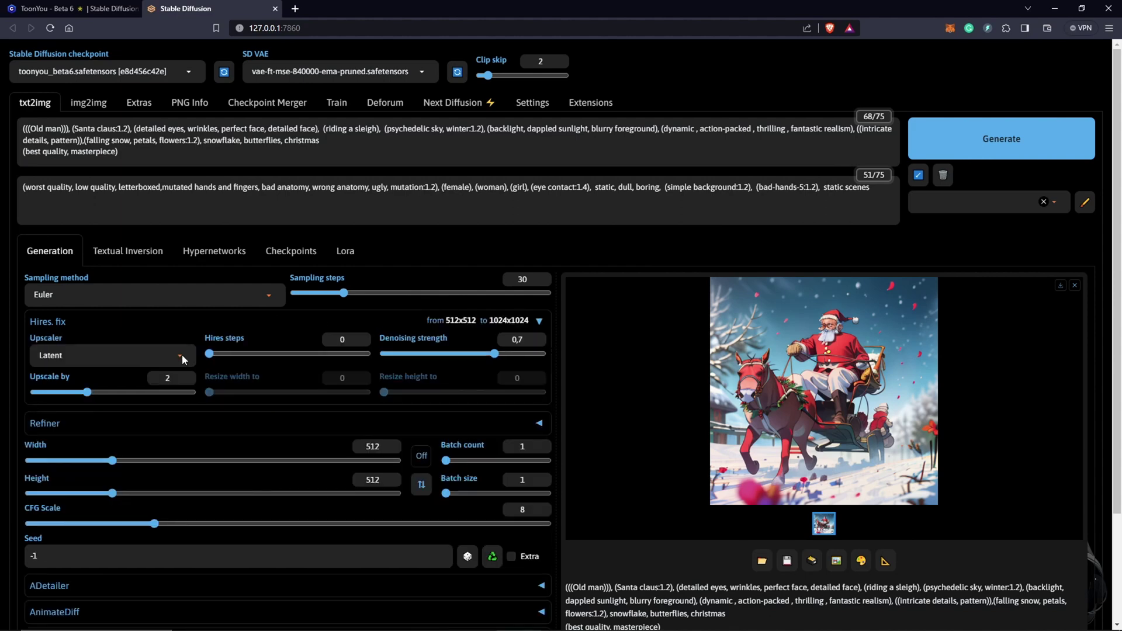
{"action": "left_click", "coordinate": [181, 355]}
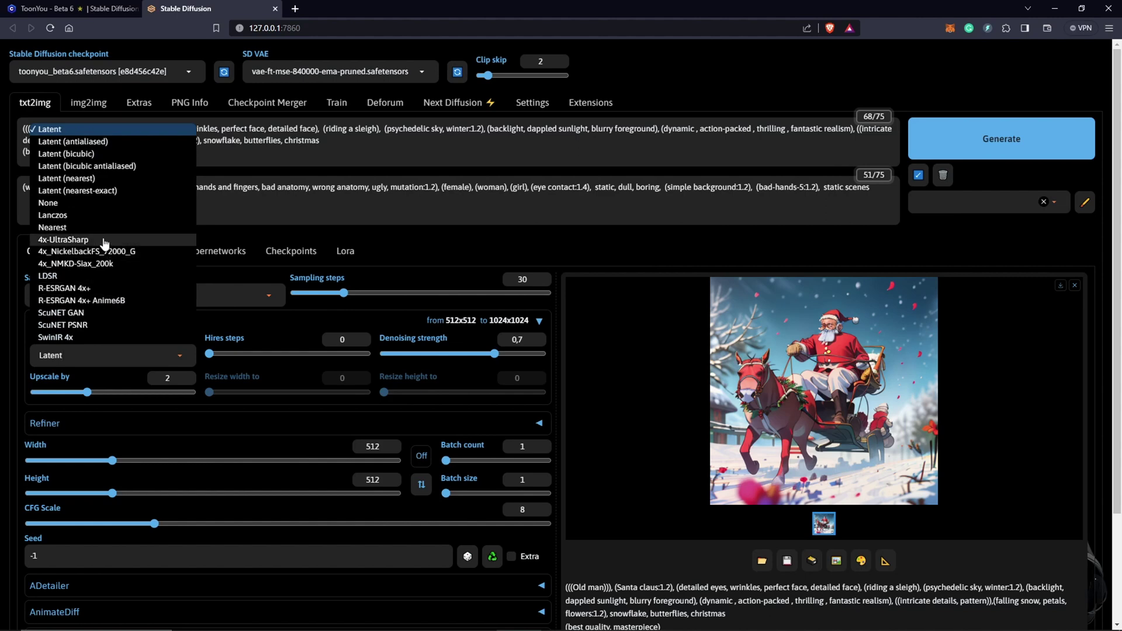
{"action": "left_click", "coordinate": [104, 241]}
{"action": "left_click_drag", "start_coordinate": [87, 392], "coordinate": [61, 392]}
{"action": "left_click_drag", "start_coordinate": [209, 354], "coordinate": [226, 356]}
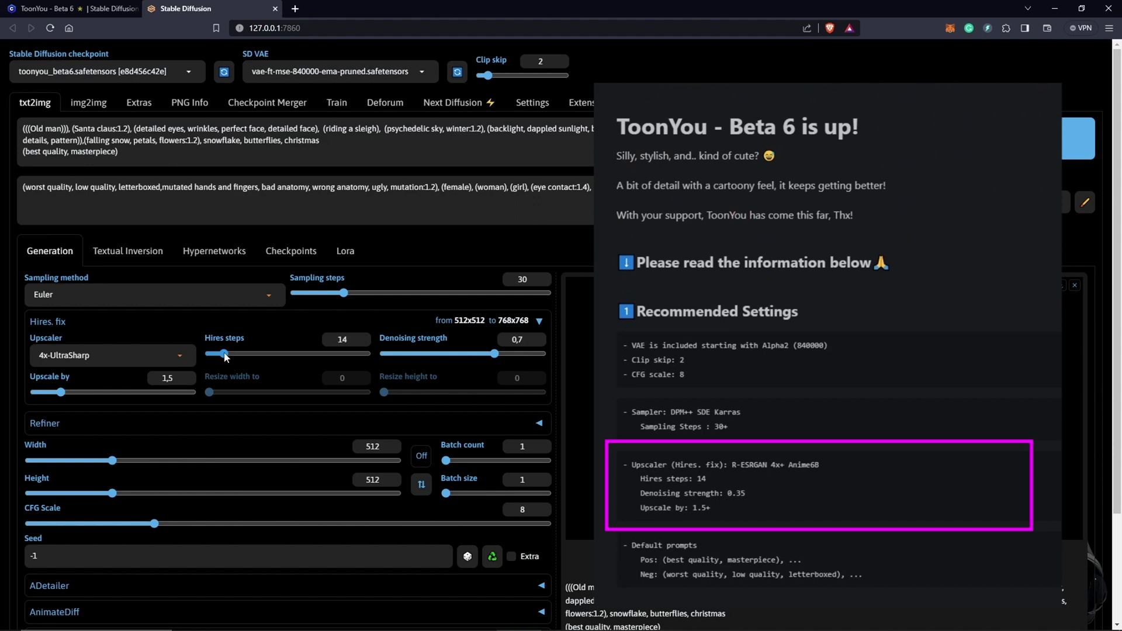
{"action": "left_click_drag", "start_coordinate": [494, 353], "coordinate": [462, 357]}
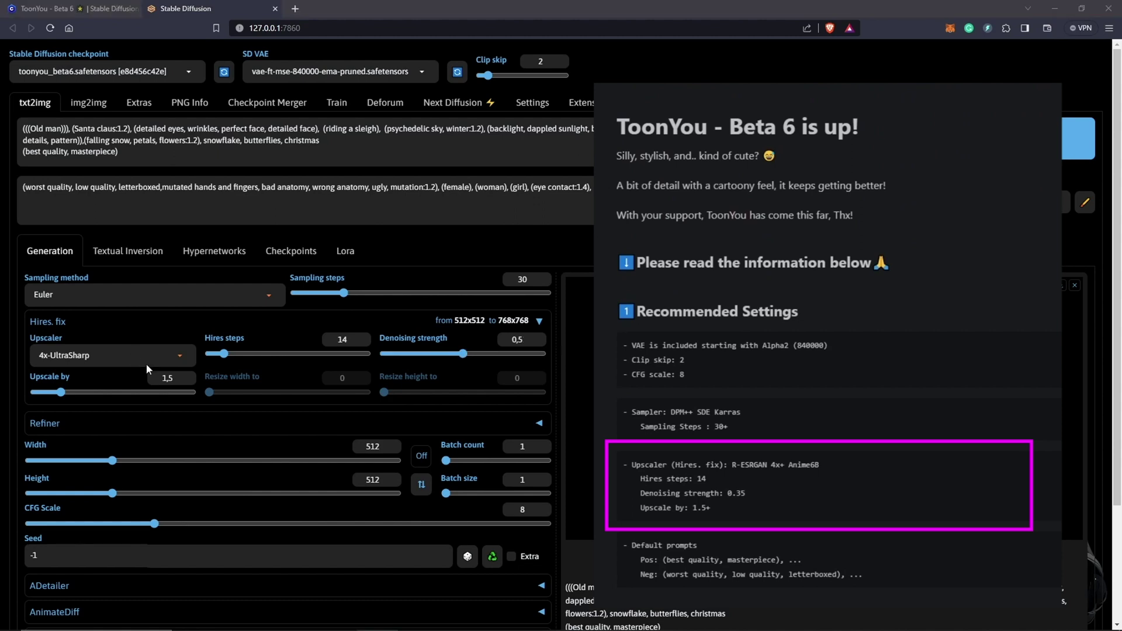
{"action": "left_click", "coordinate": [181, 354]}
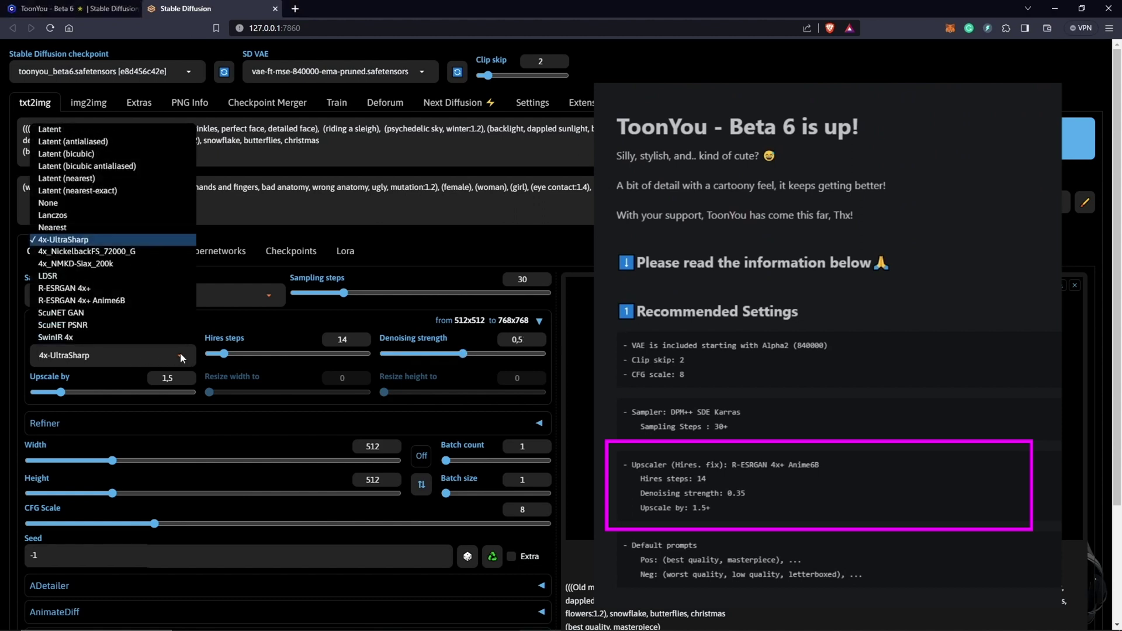
{"action": "left_click", "coordinate": [153, 300]}
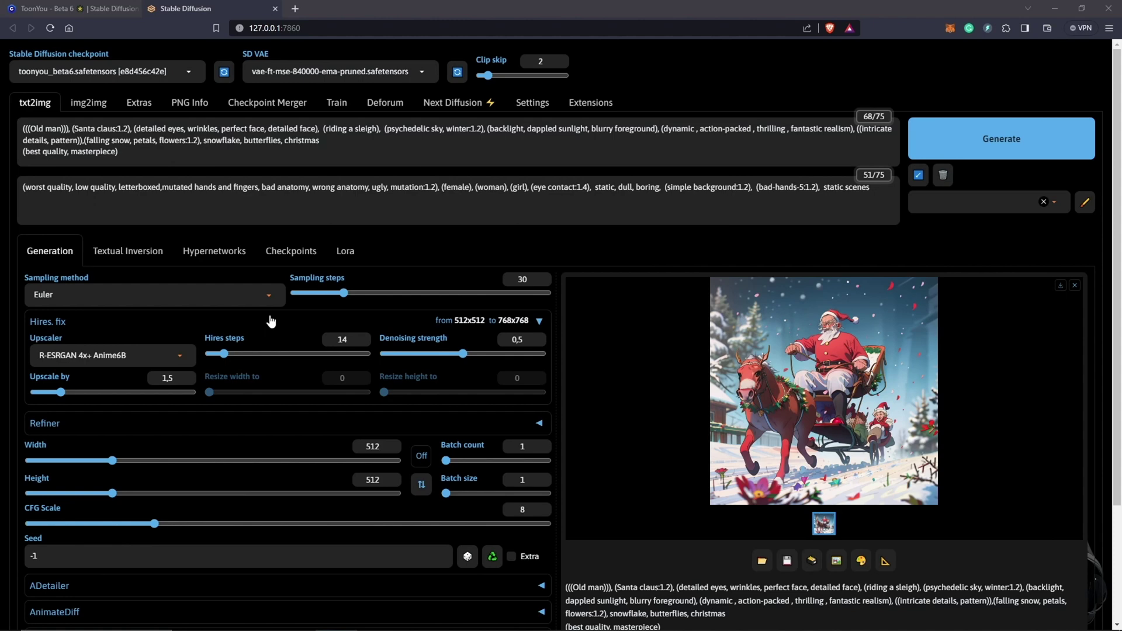
Turn on AnimateDiff with mm_sd_v14.ckpt as the motion module and Number of frames set to 16
{"action": "scroll", "coordinate": [271, 320], "scroll_direction": "down", "scroll_amount": 2}
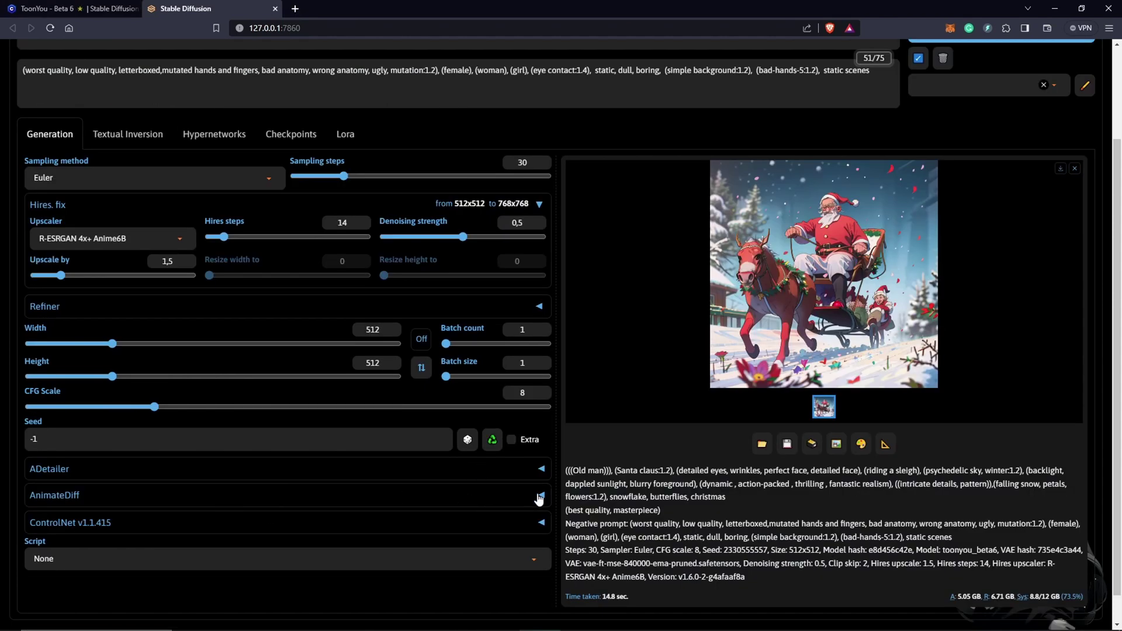
{"action": "left_click", "coordinate": [540, 495]}
{"action": "scroll", "coordinate": [540, 497], "scroll_direction": "down", "scroll_amount": 3}
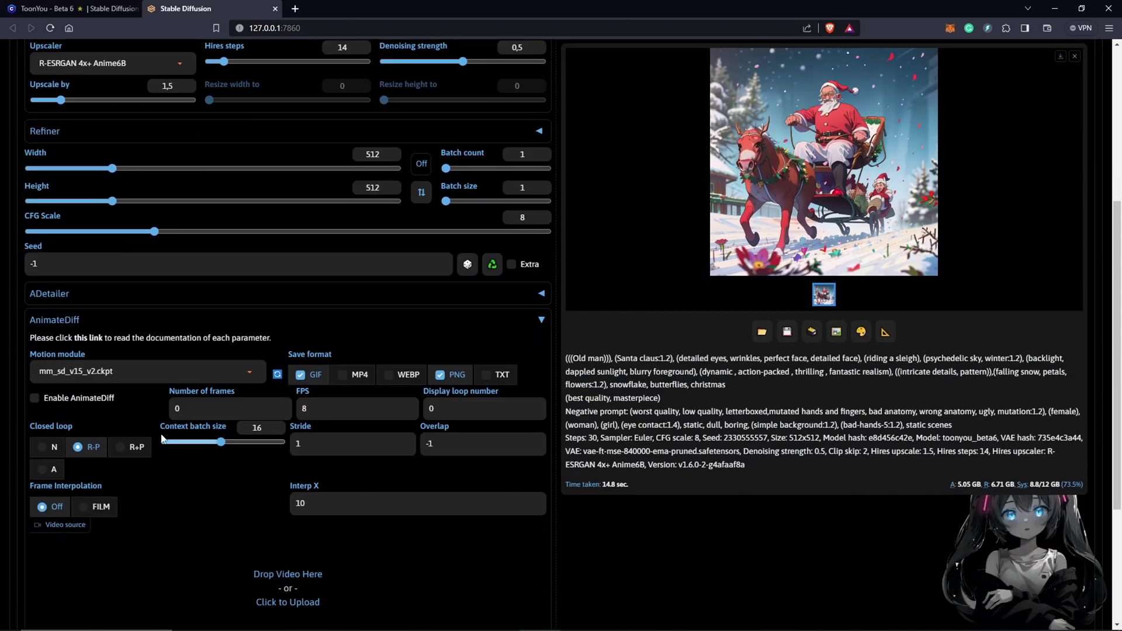
{"action": "left_click", "coordinate": [146, 372]}
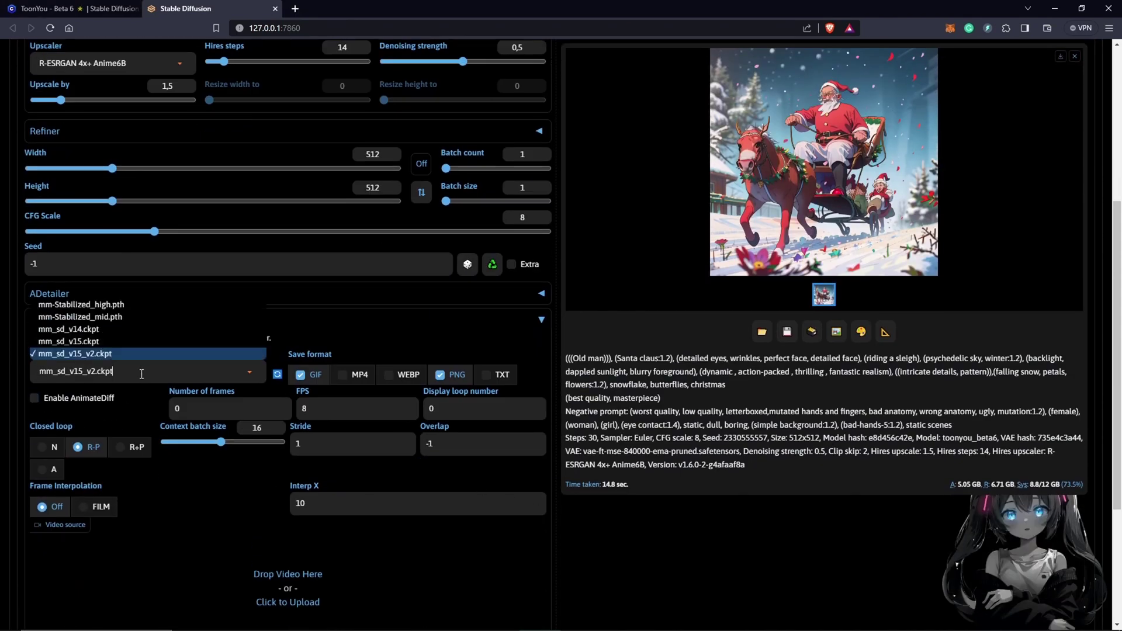
{"action": "left_click", "coordinate": [89, 331]}
{"action": "left_click", "coordinate": [35, 398]}
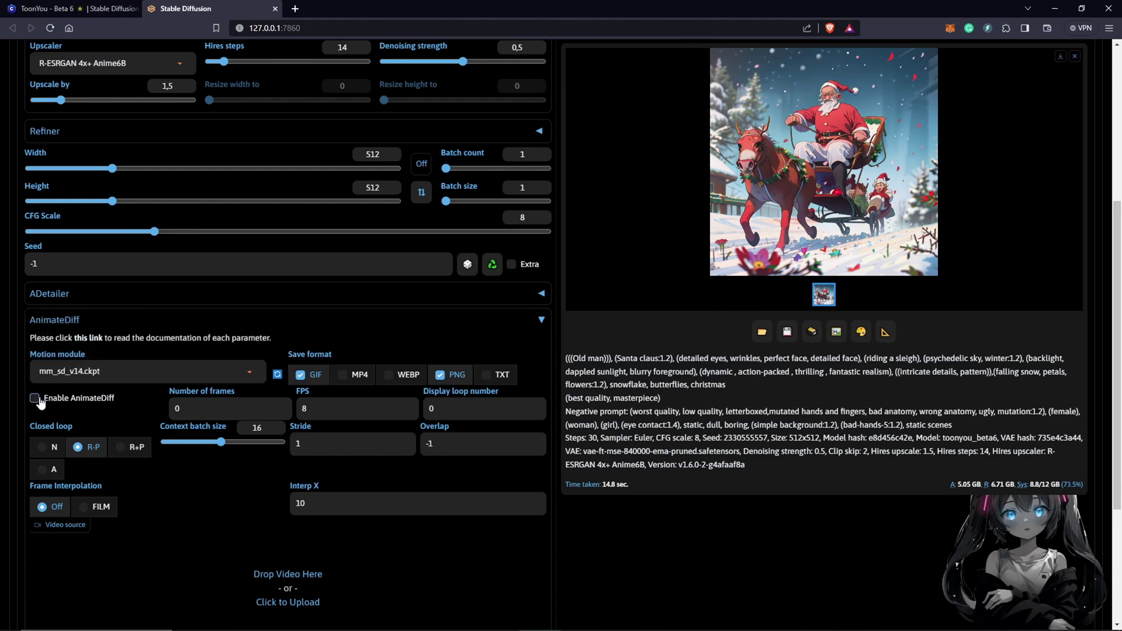
{"action": "double_click", "coordinate": [191, 409]}
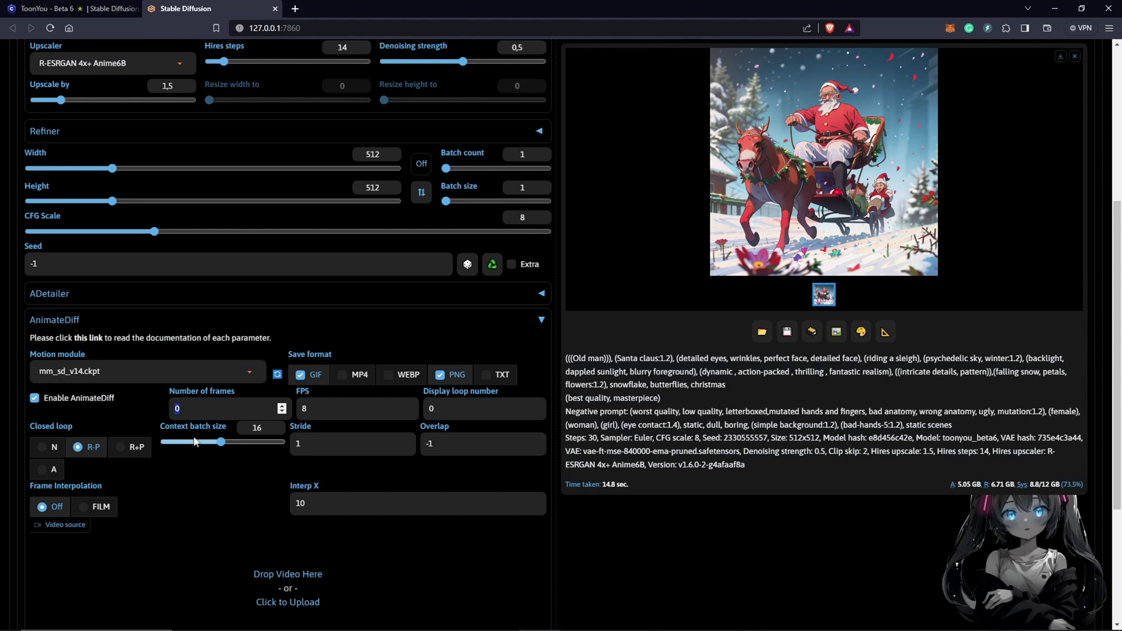
{"action": "type", "text": "16"}
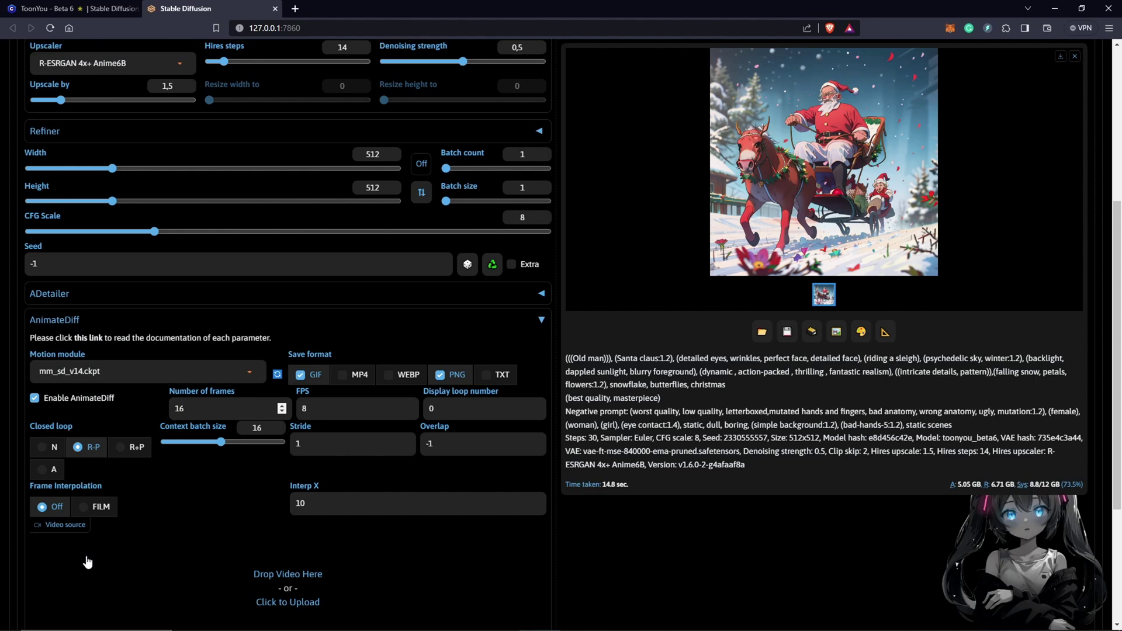
Let the 16-frame Santa sleigh GIF finish rendering and view the resulting animation
{"action": "scroll", "coordinate": [556, 369], "scroll_direction": "up", "scroll_amount": 3}
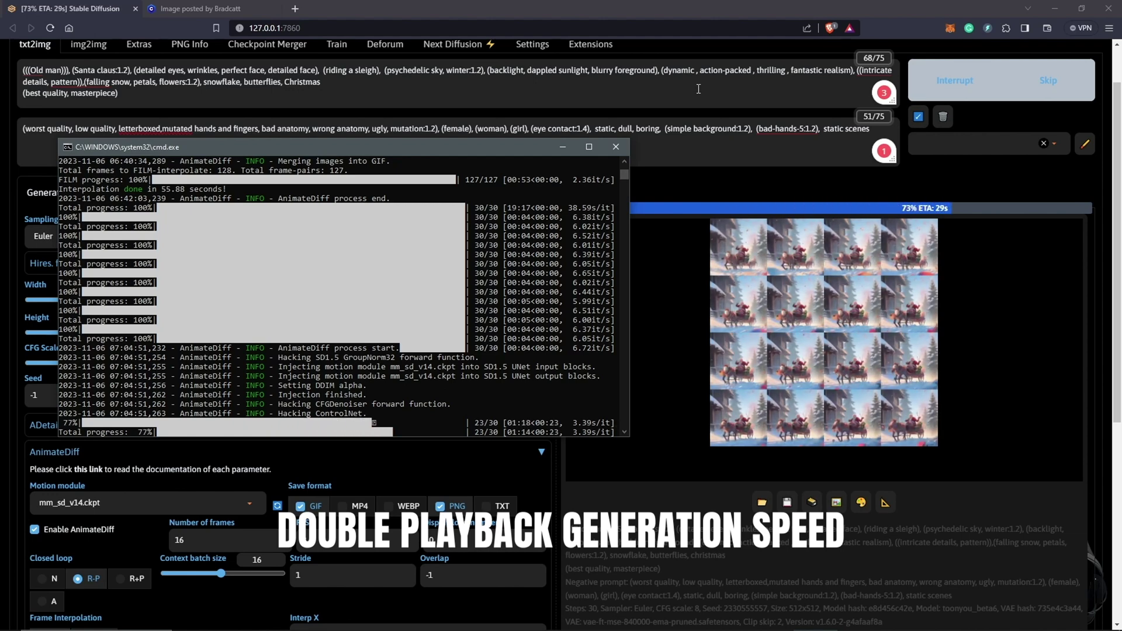
{"action": "left_click_drag", "start_coordinate": [629, 231], "coordinate": [555, 230]}
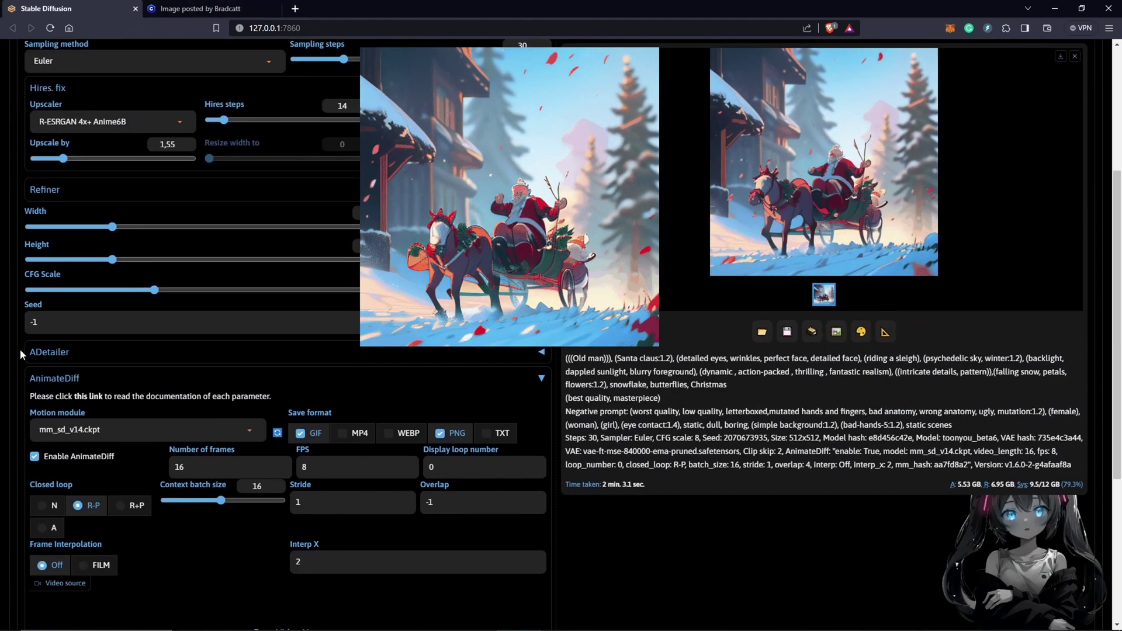
{"action": "scroll", "coordinate": [20, 348], "scroll_direction": "down", "scroll_amount": 1}
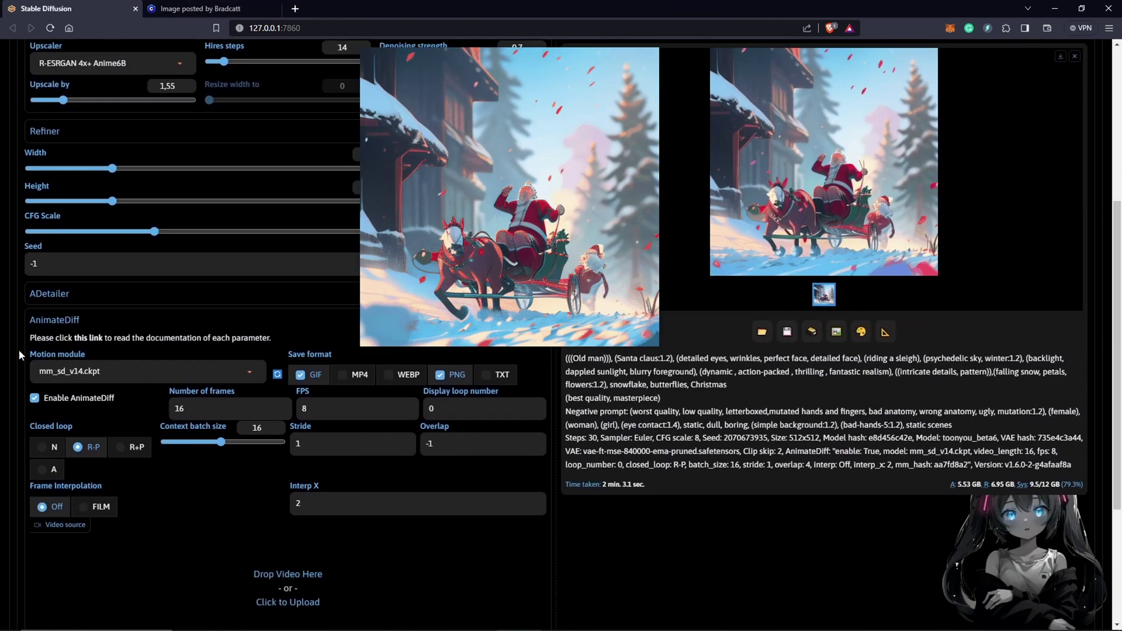
{"action": "scroll", "coordinate": [19, 349], "scroll_direction": "up", "scroll_amount": 5}
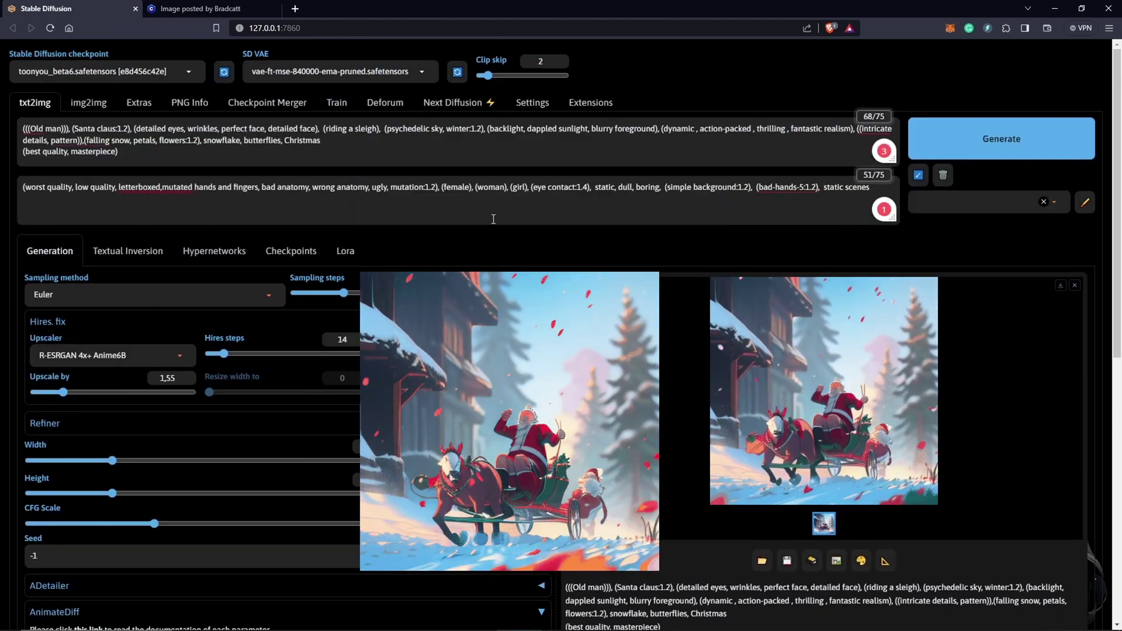
Generate another 16-frame sleigh animation with a new random seed
{"action": "left_click", "coordinate": [1005, 145]}
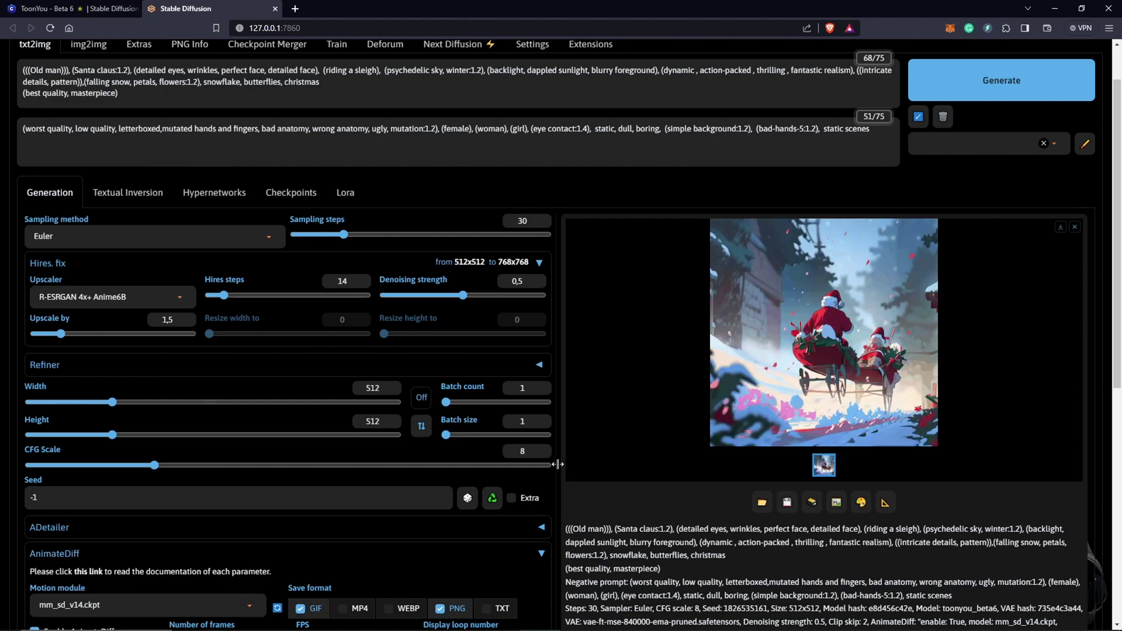
Change AnimateDiff Number of frames to 64 and generate the longer animation
{"action": "scroll", "coordinate": [558, 463], "scroll_direction": "down", "scroll_amount": 3}
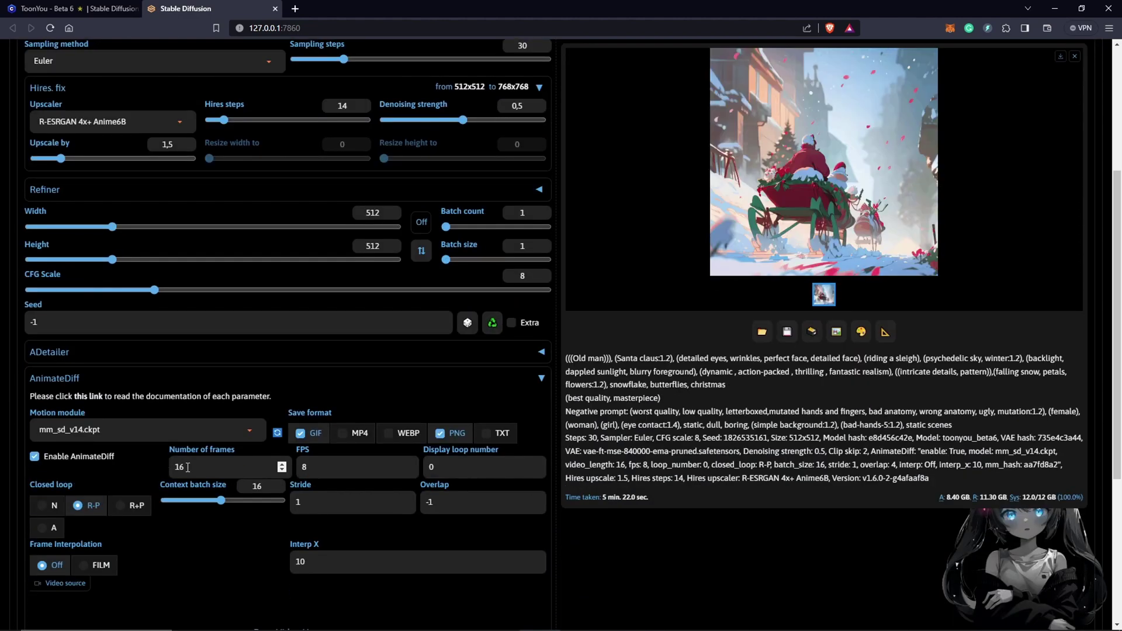
{"action": "double_click", "coordinate": [172, 467]}
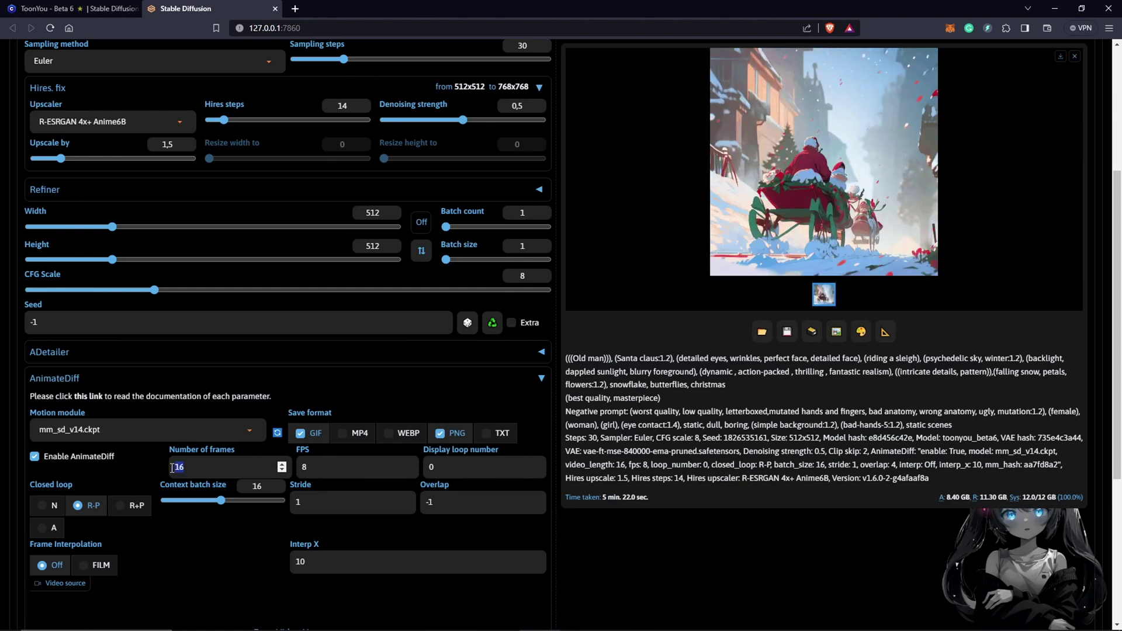
{"action": "type", "text": "64"}
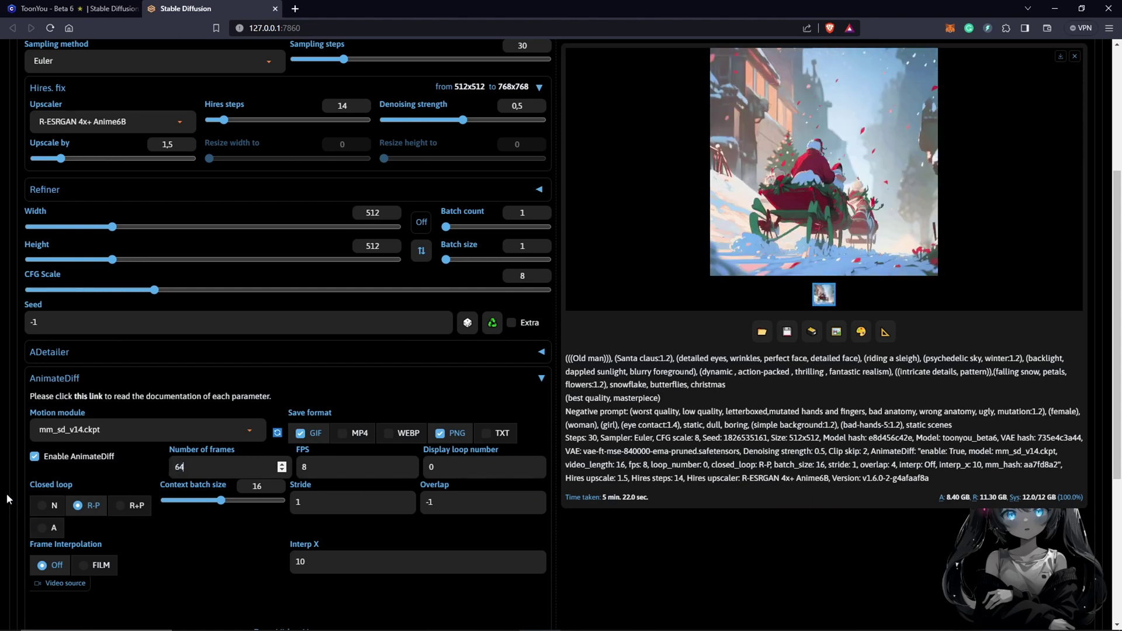
{"action": "scroll", "coordinate": [995, 91], "scroll_direction": "up", "scroll_amount": 3}
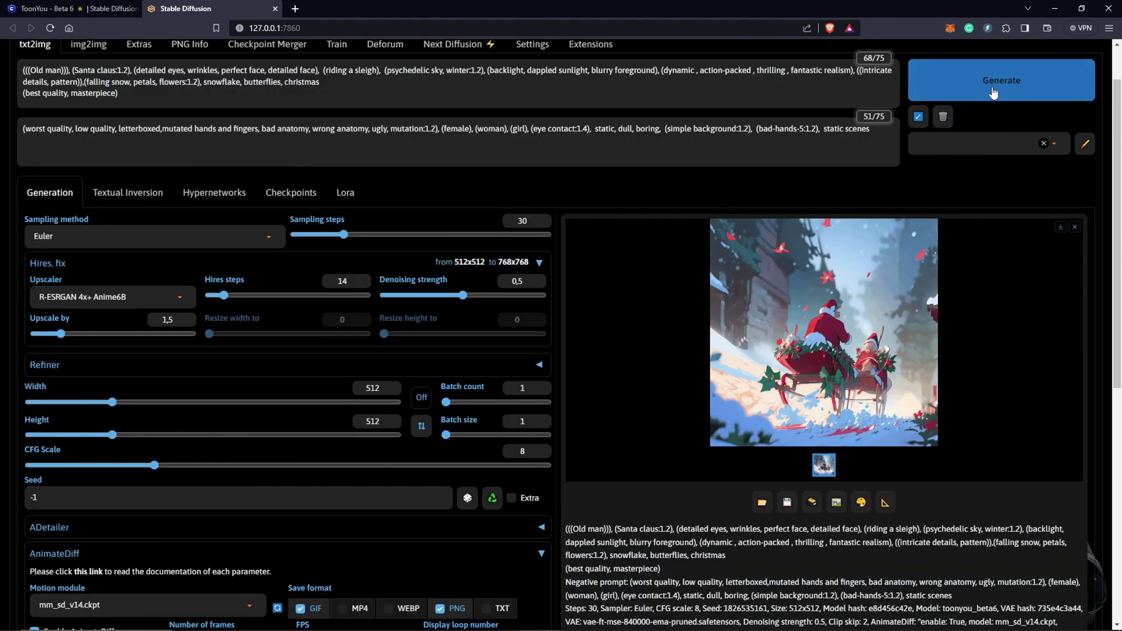
{"action": "left_click", "coordinate": [995, 87]}
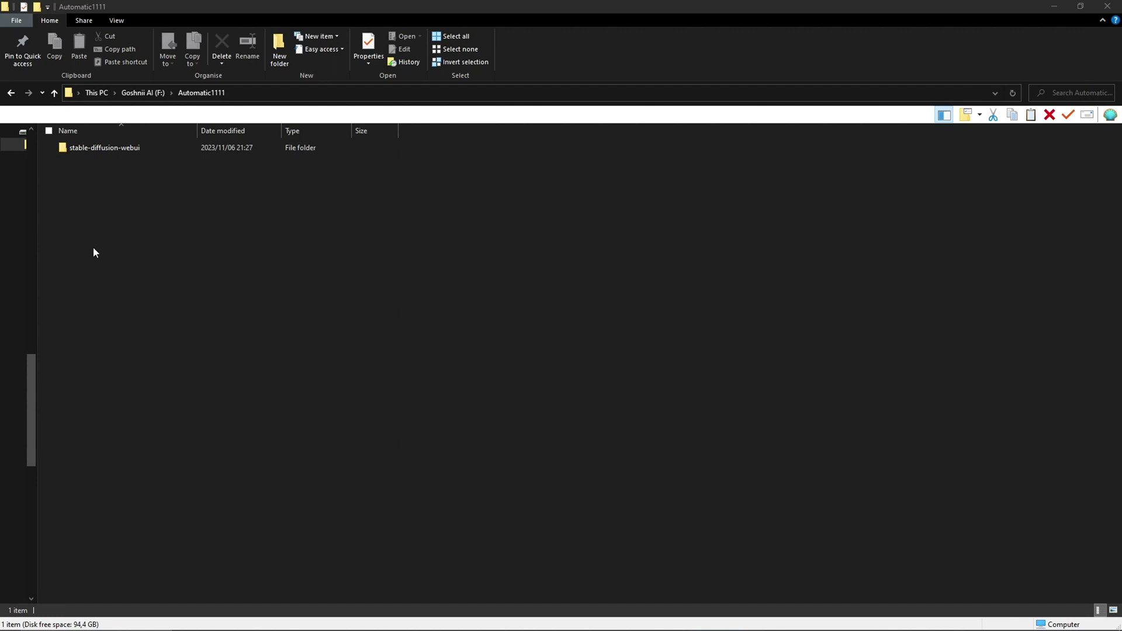
Browse to stable-diffusion-webui\outputs\txt2img-images\AnimateDiff to see the saved sleigh GIFs
{"action": "double_click", "coordinate": [100, 154]}
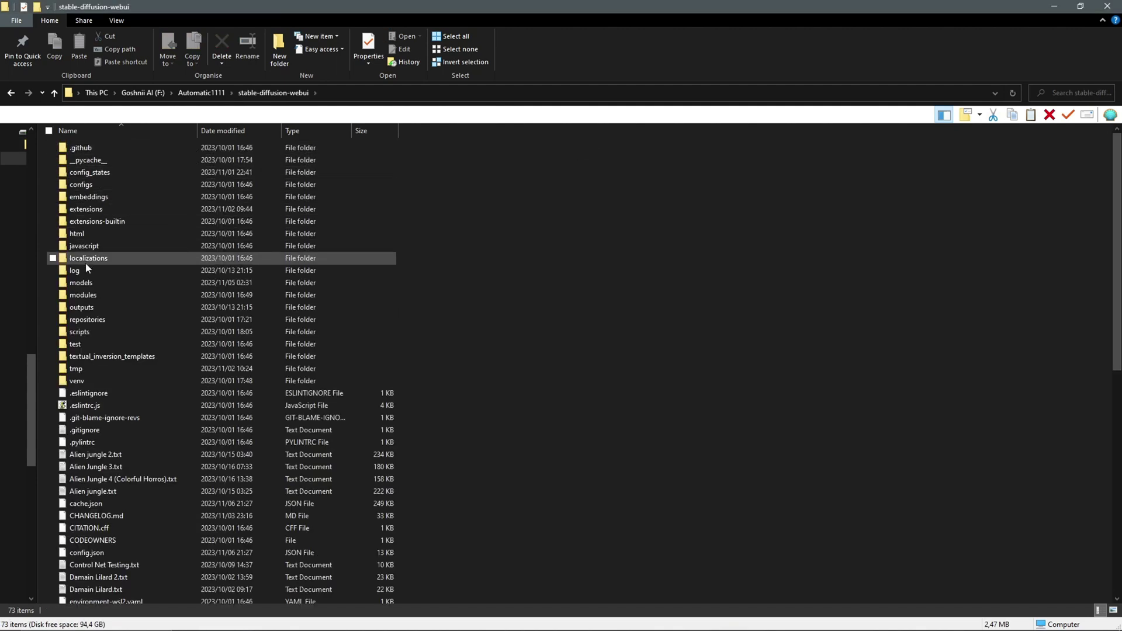
{"action": "double_click", "coordinate": [82, 307]}
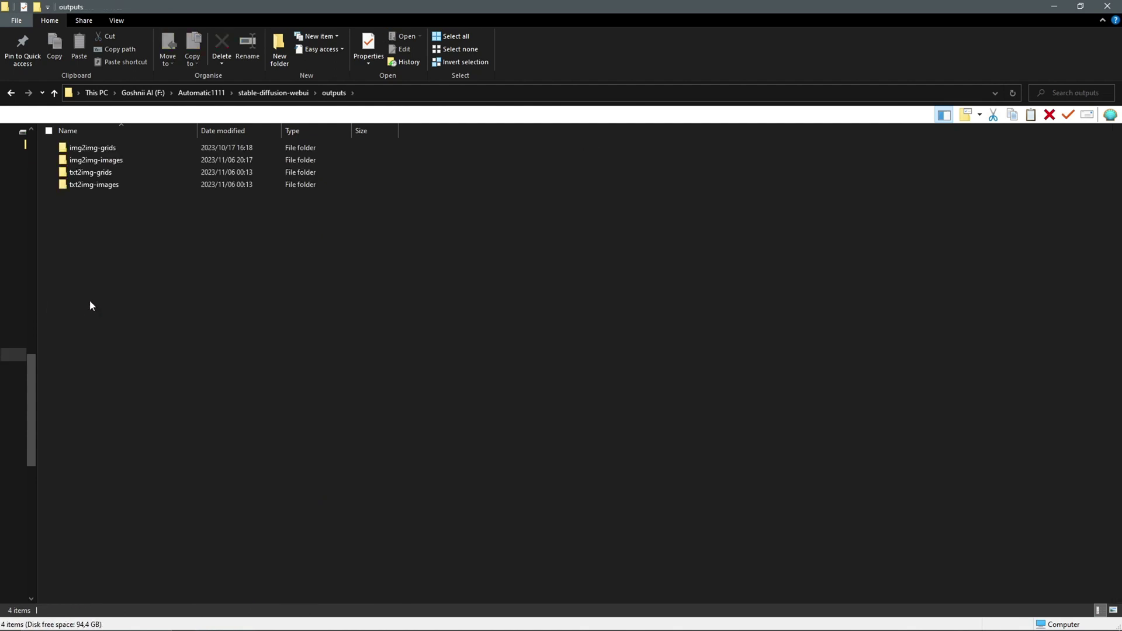
{"action": "double_click", "coordinate": [119, 187]}
{"action": "double_click", "coordinate": [103, 442]}
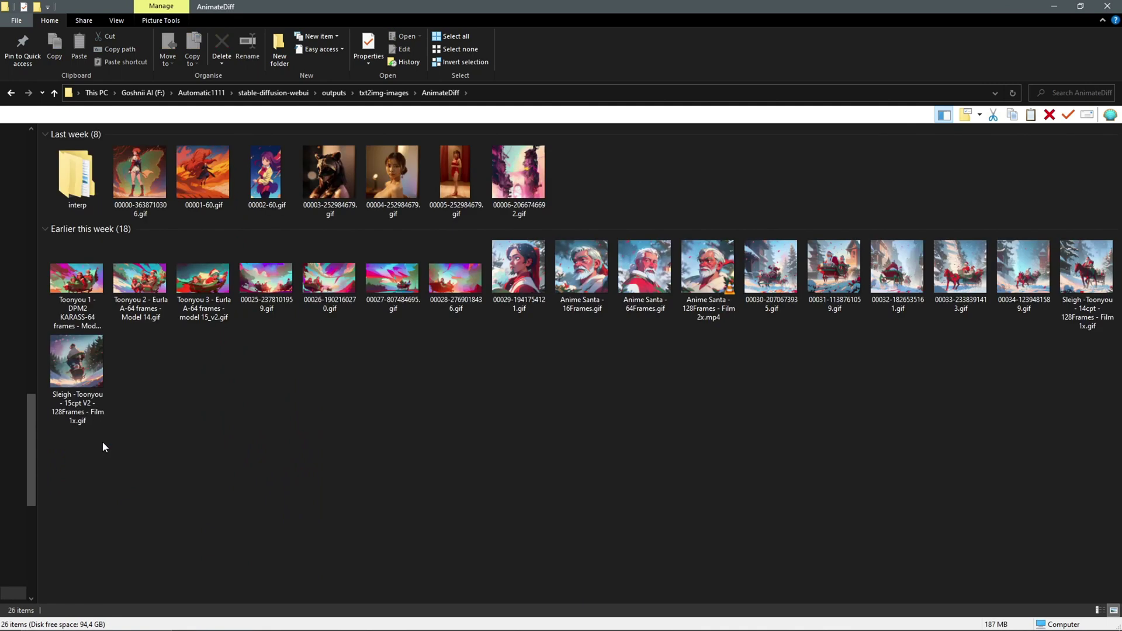